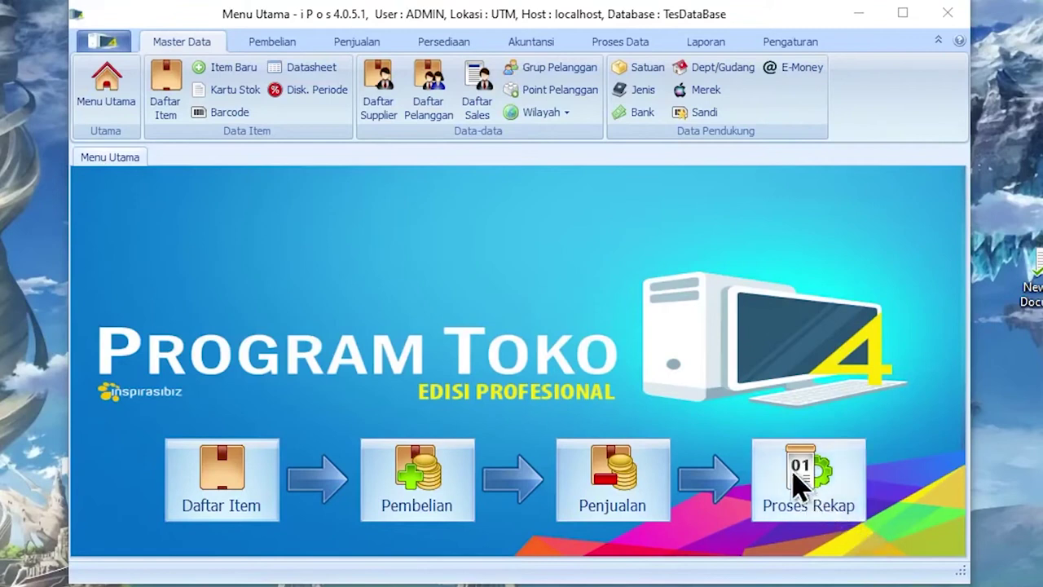
# Step: Open the item opening balance form (Saldo Awal Item), search for "teh" and add Teh pucuk in PCS
pyautogui.click(456, 43)
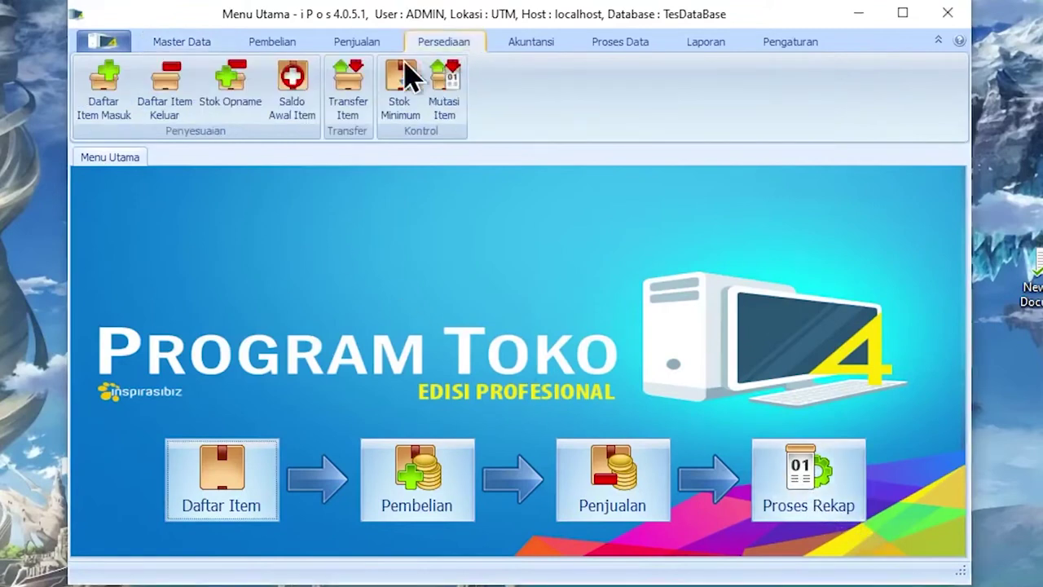
pyautogui.click(303, 101)
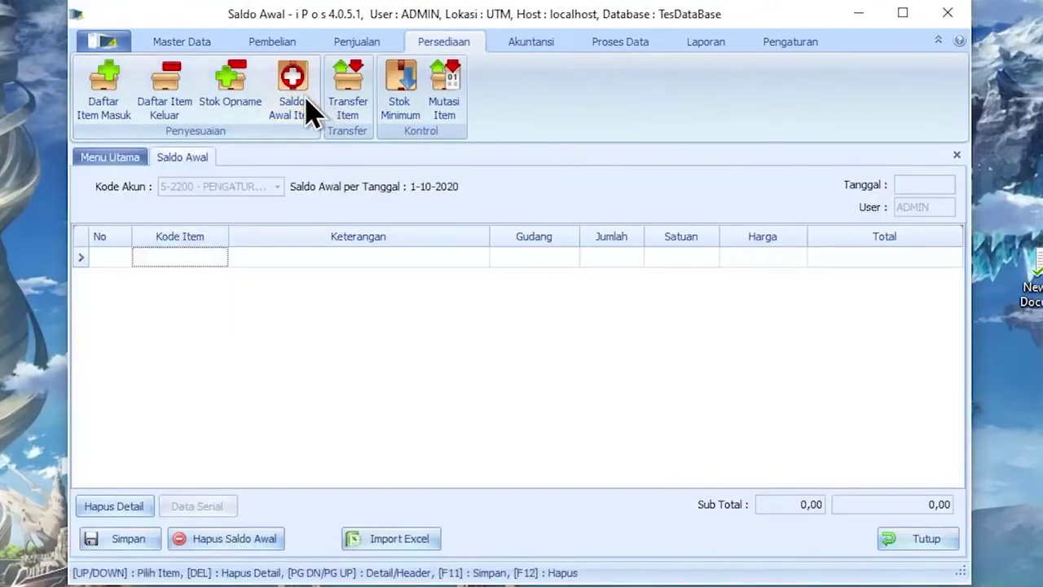
pyautogui.click(175, 257)
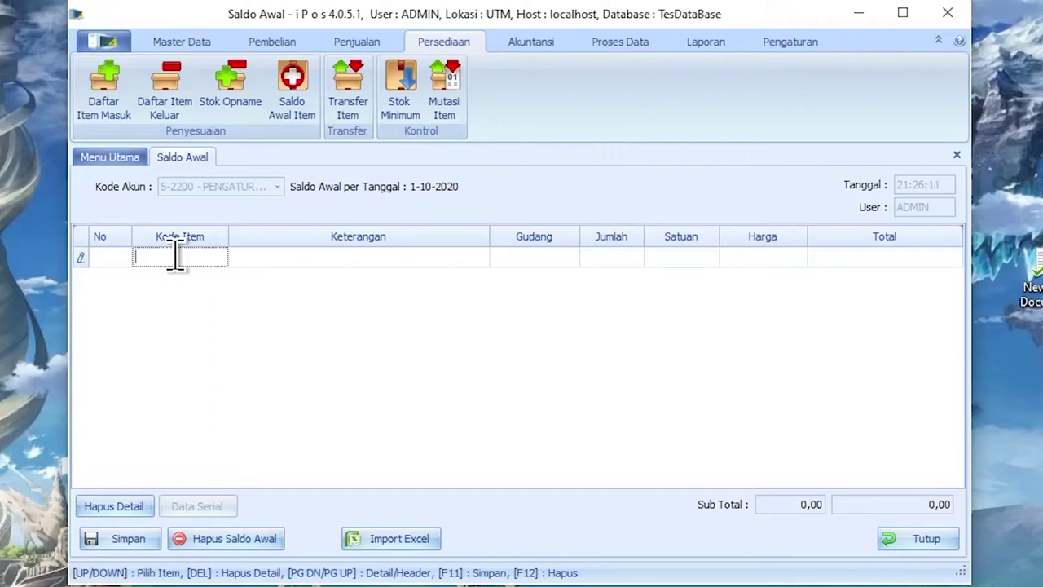
pyautogui.write('teh')
pyautogui.press('Return')
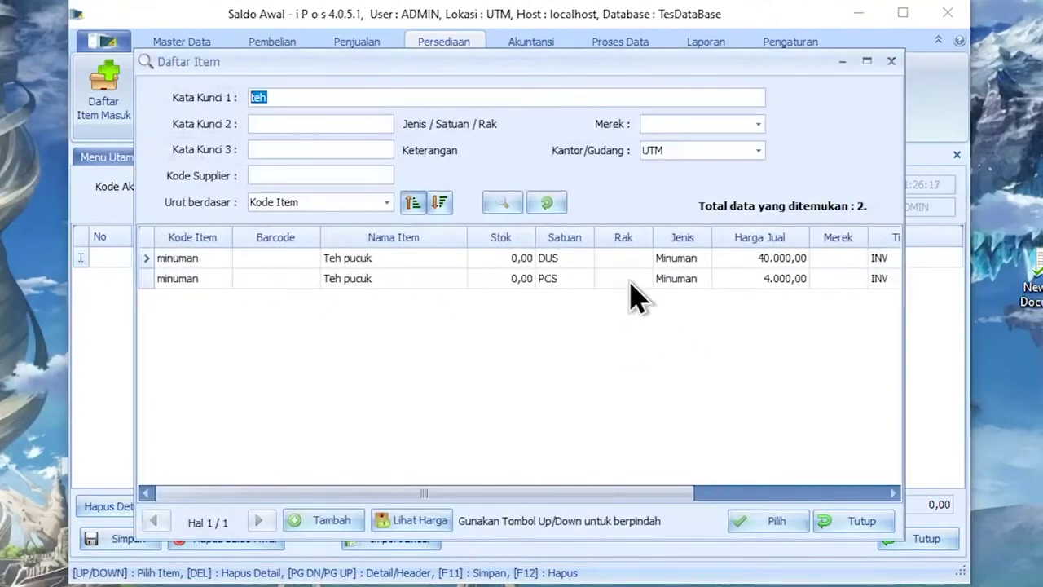
pyautogui.press('Down')
pyautogui.press('Down')
pyautogui.click(782, 522)
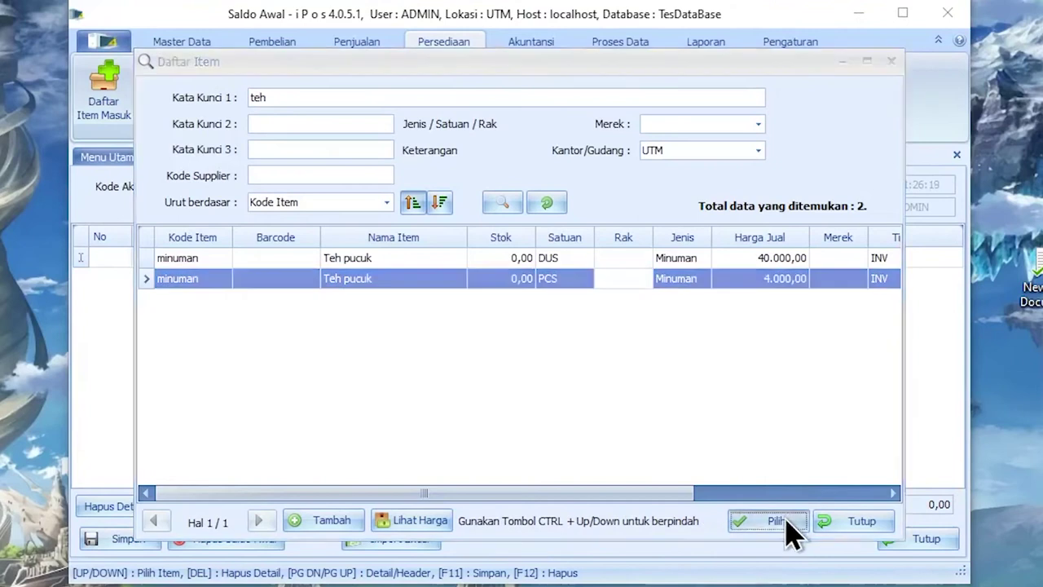
# Step: Search the item list for "rinso" from the second row of the opening balance
pyautogui.click(186, 278)
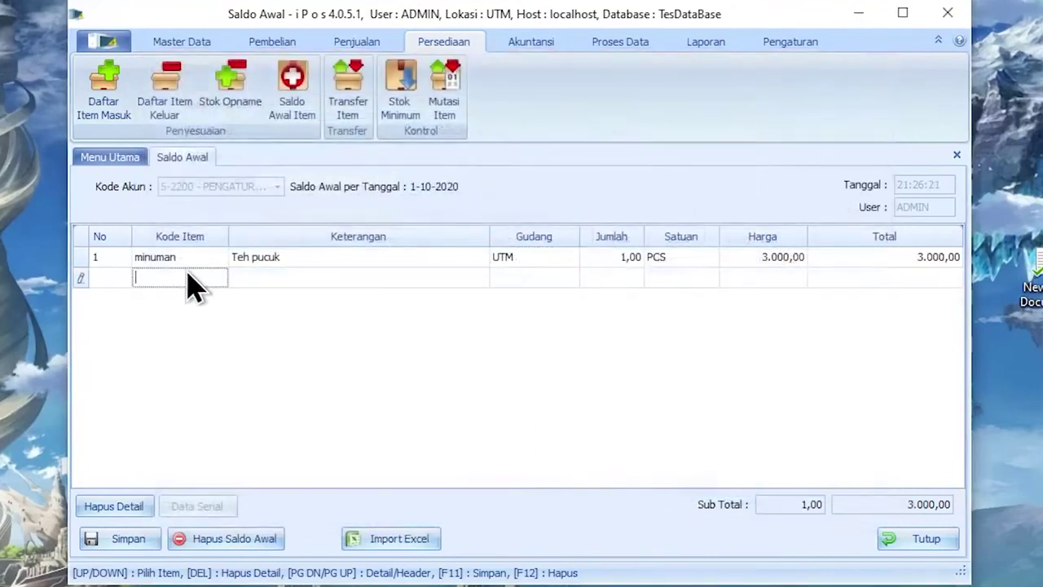
pyautogui.write('rinso')
pyautogui.press('Return')
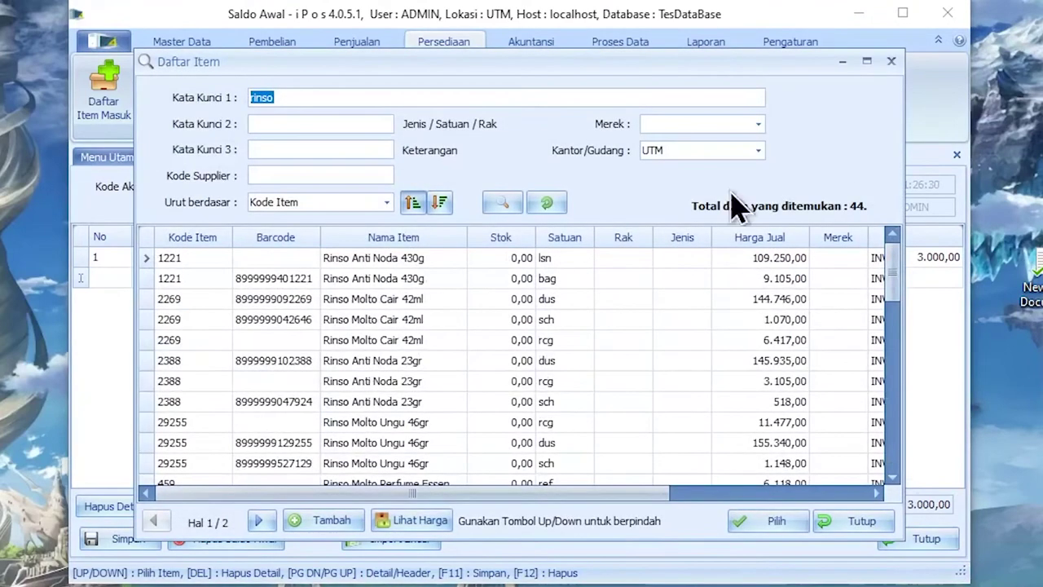
# Step: Change the item search keyword to "mi" and add Lifebuoy Anti Hair Fall Milk, item 3125, in btl units
pyautogui.click(392, 97)
pyautogui.moveTo(392, 97); pyautogui.dragTo(134, 114)
pyautogui.press('BackSpace')
pyautogui.write('mi')
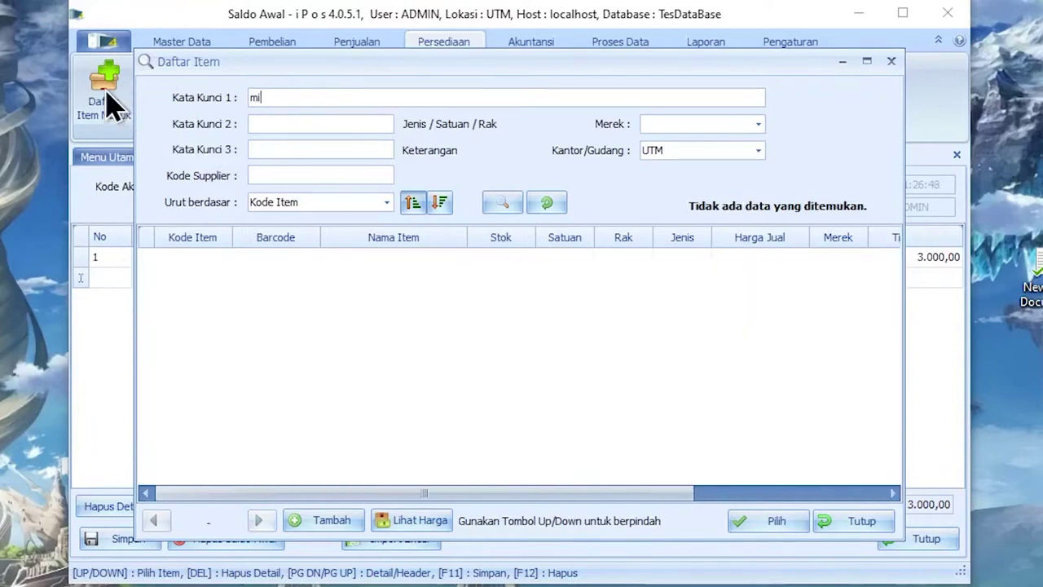
pyautogui.press('Tab')
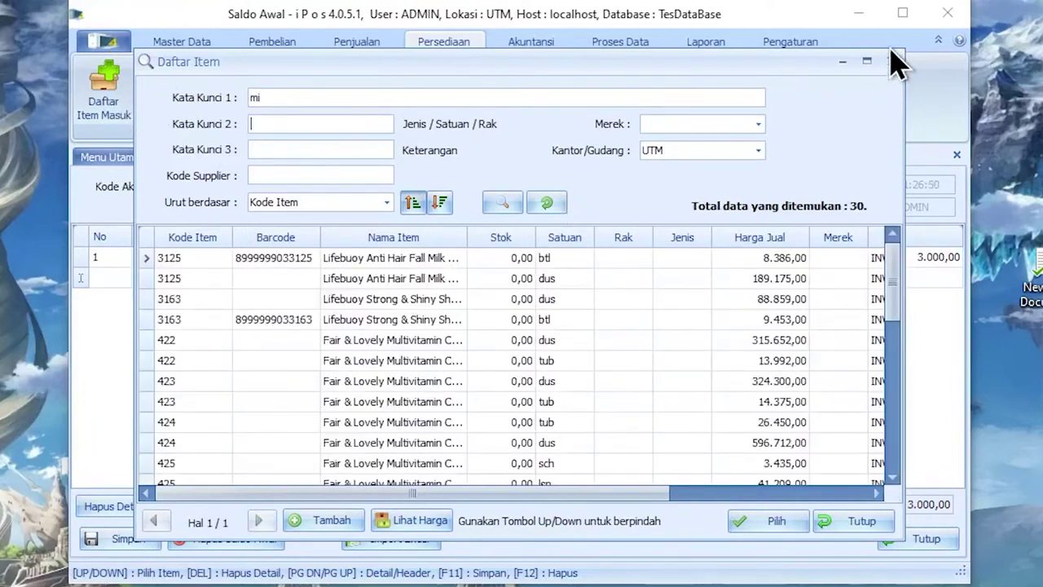
pyautogui.click(548, 260)
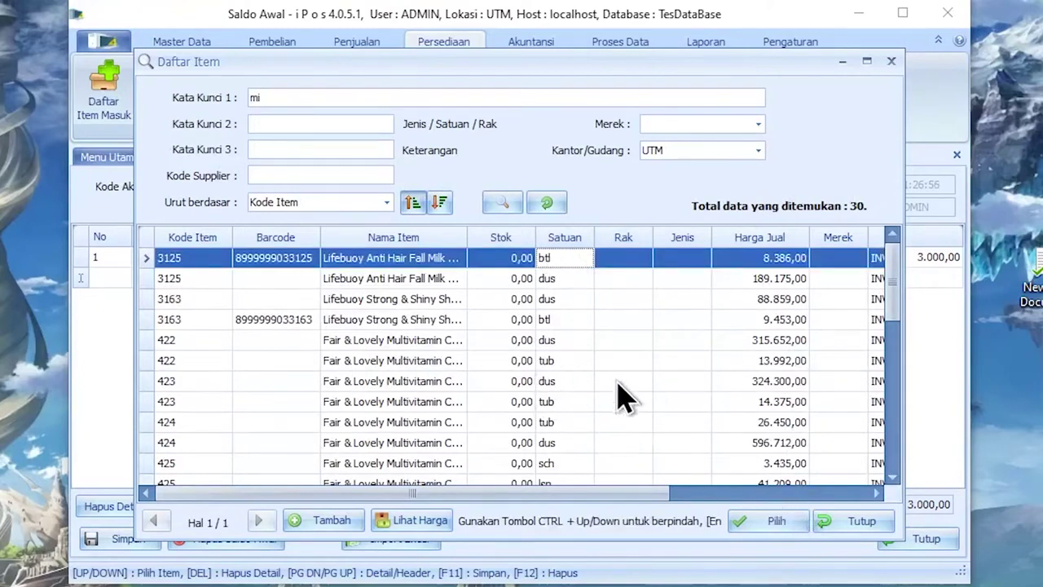
pyautogui.click(771, 520)
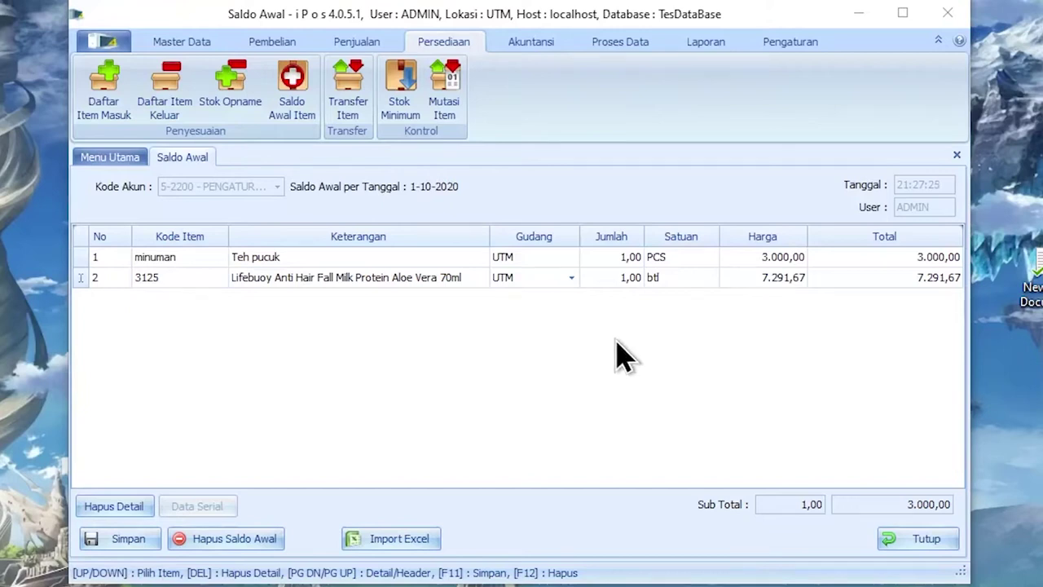
# Step: Set the Teh pucuk opening quantity to 500 and its price to 3500
pyautogui.click(628, 257)
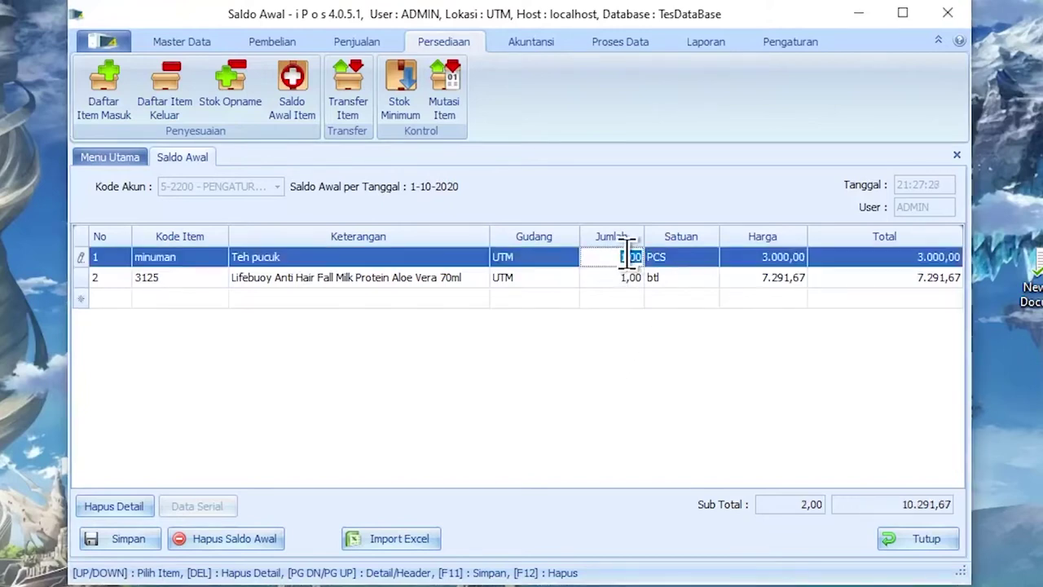
pyautogui.write('500')
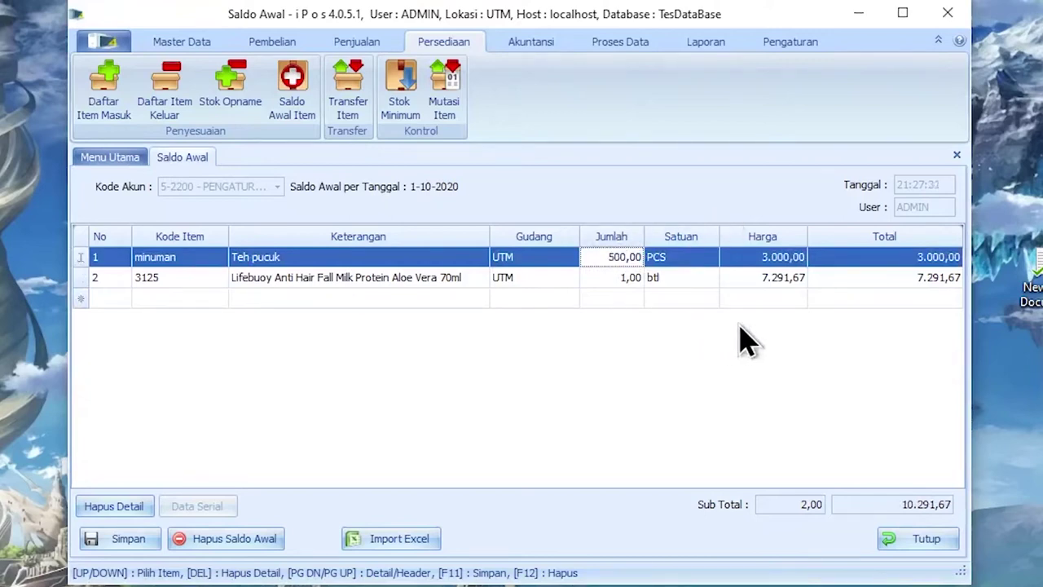
pyautogui.click(765, 258)
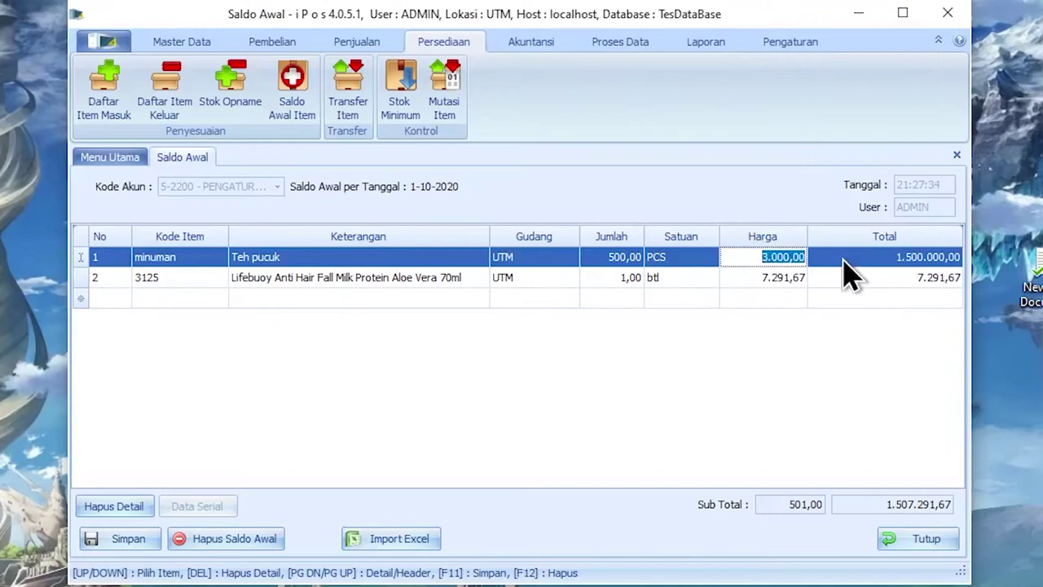
pyautogui.write('3500')
pyautogui.press('Return')
# Step: Set the Lifebuoy shampoo's opening quantity to 20 and its price to 8000
pyautogui.click(611, 277)
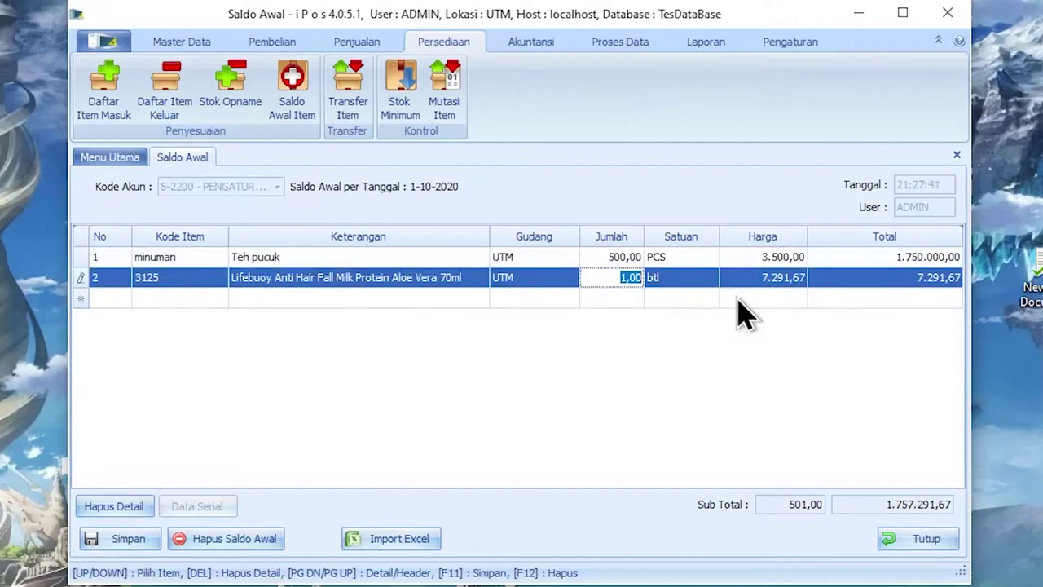
pyautogui.write('20')
pyautogui.press('Return')
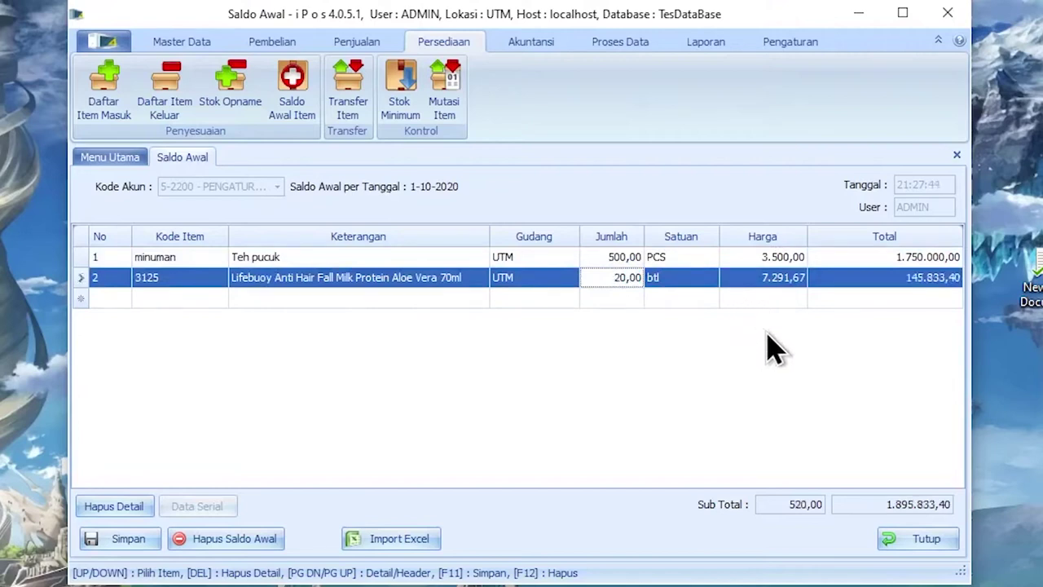
pyautogui.click(770, 277)
pyautogui.press('BackSpace')
pyautogui.write('0')
pyautogui.write('8000')
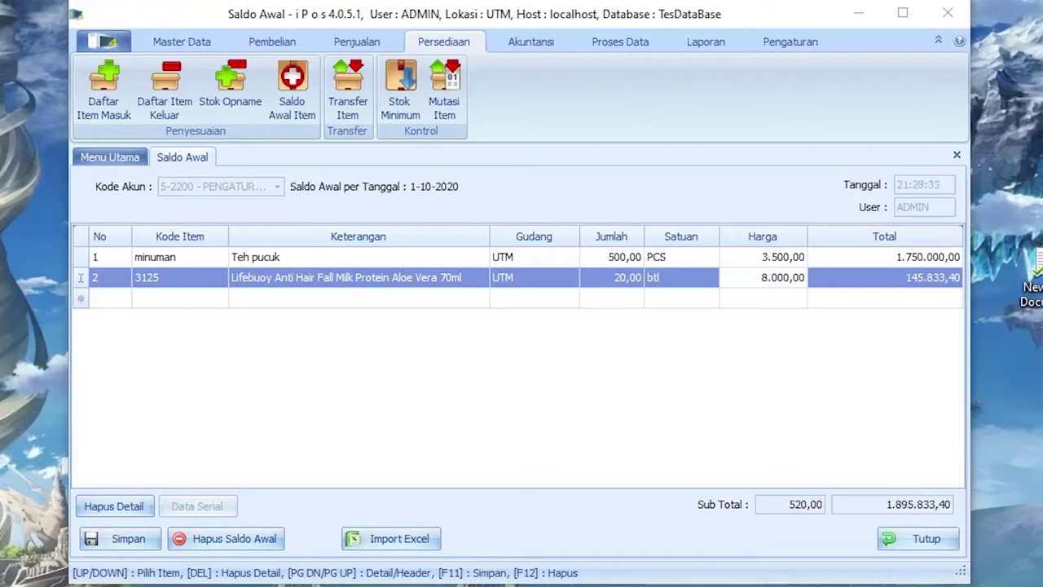
# Step: Save the item opening balance and close its form
pyautogui.click(118, 545)
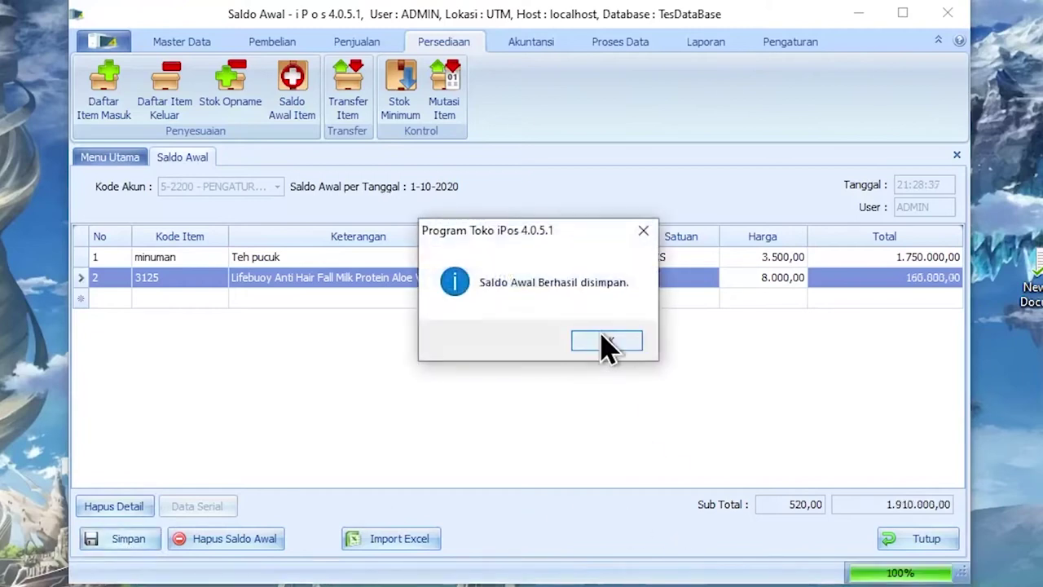
pyautogui.click(603, 345)
pyautogui.click(917, 541)
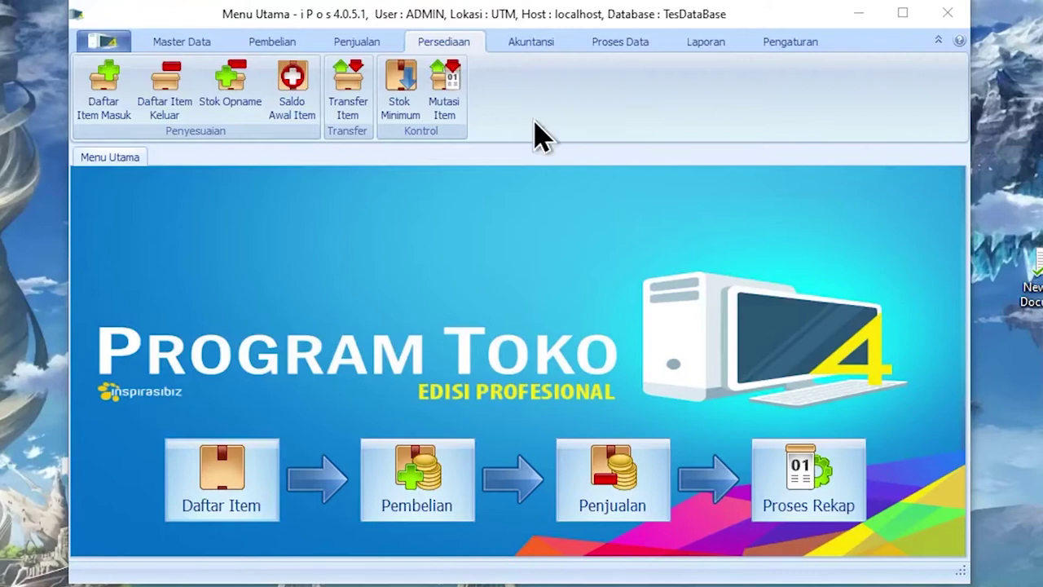
# Step: Open the opening payables balance form (Saldo Awal Hutang) and choose supplier A B LMT
pyautogui.click(540, 47)
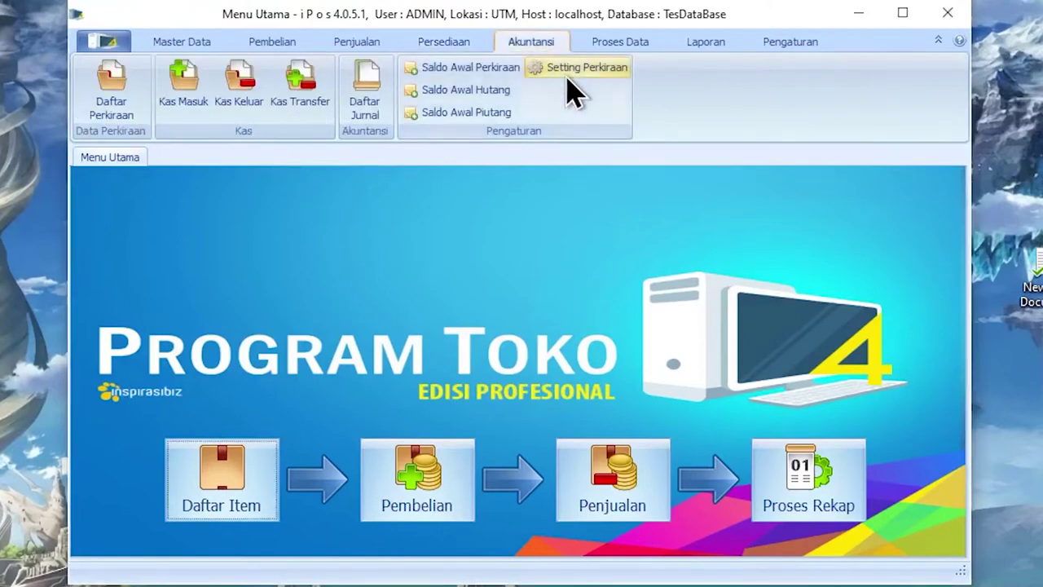
pyautogui.click(487, 95)
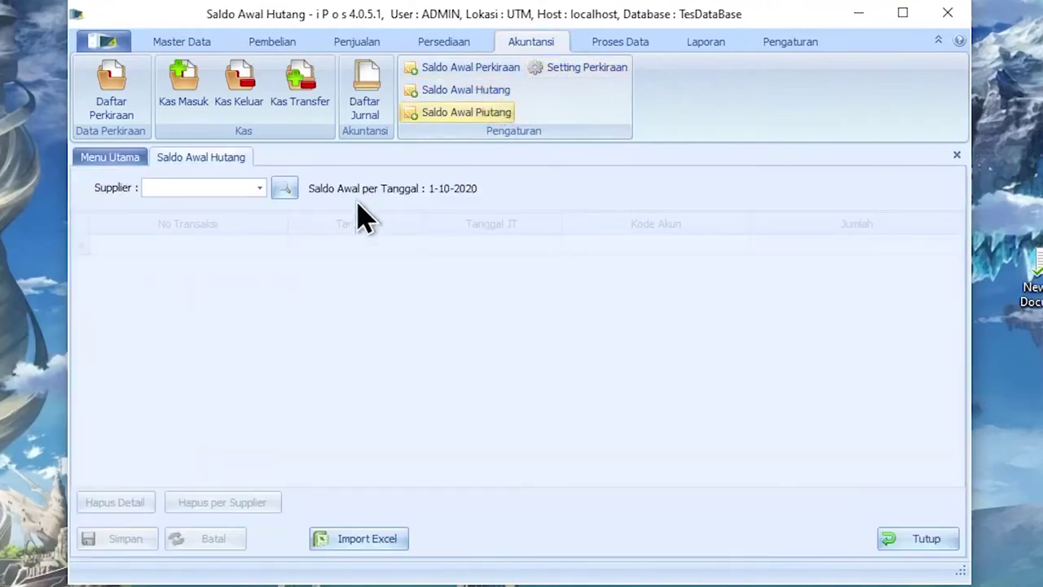
pyautogui.click(263, 191)
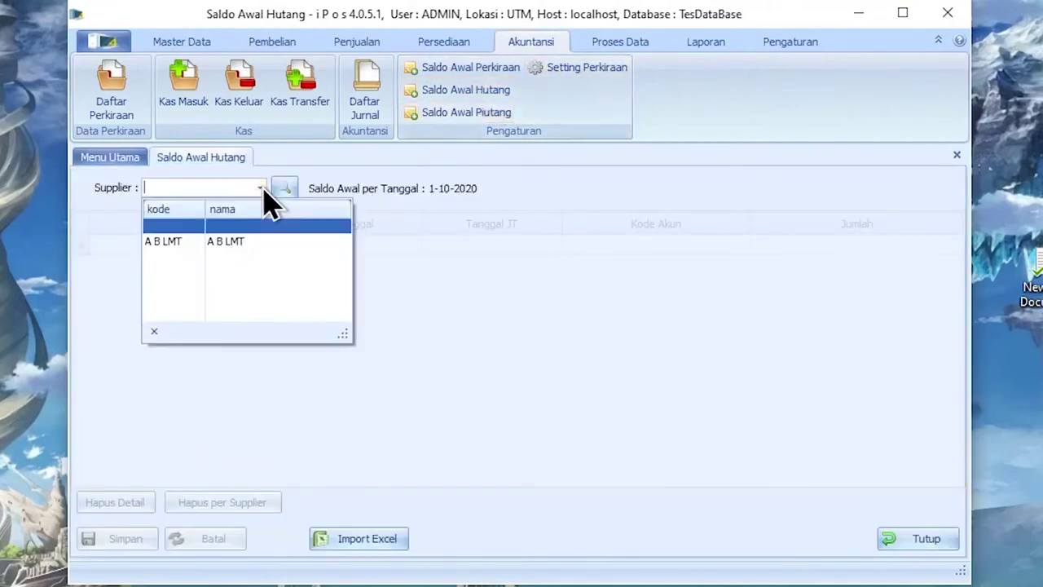
pyautogui.click(249, 258)
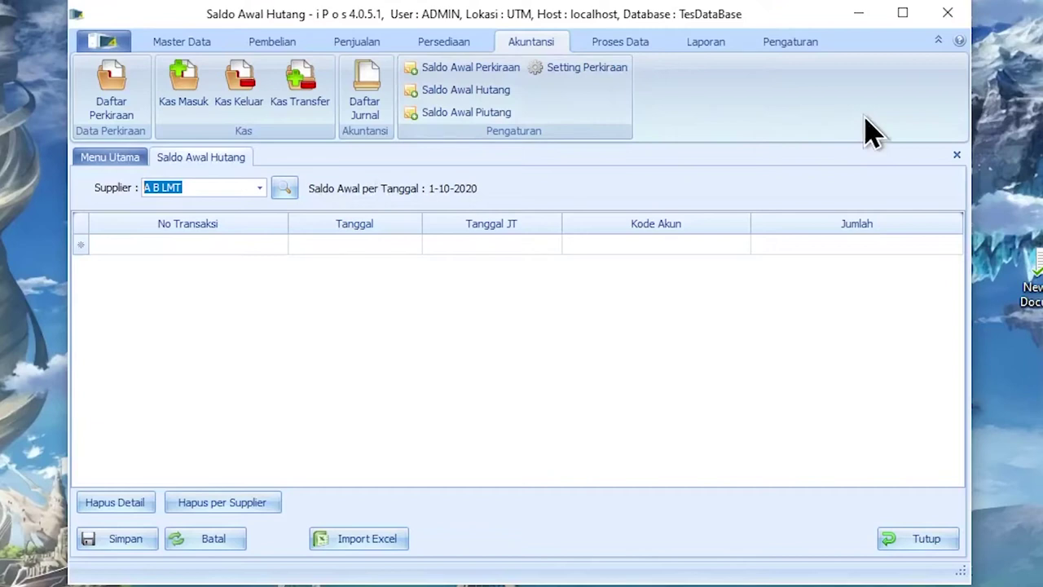
# Step: Enter payable transaction pji001 dated 01/11/2020 with due date 30/11/2020
pyautogui.click(350, 243)
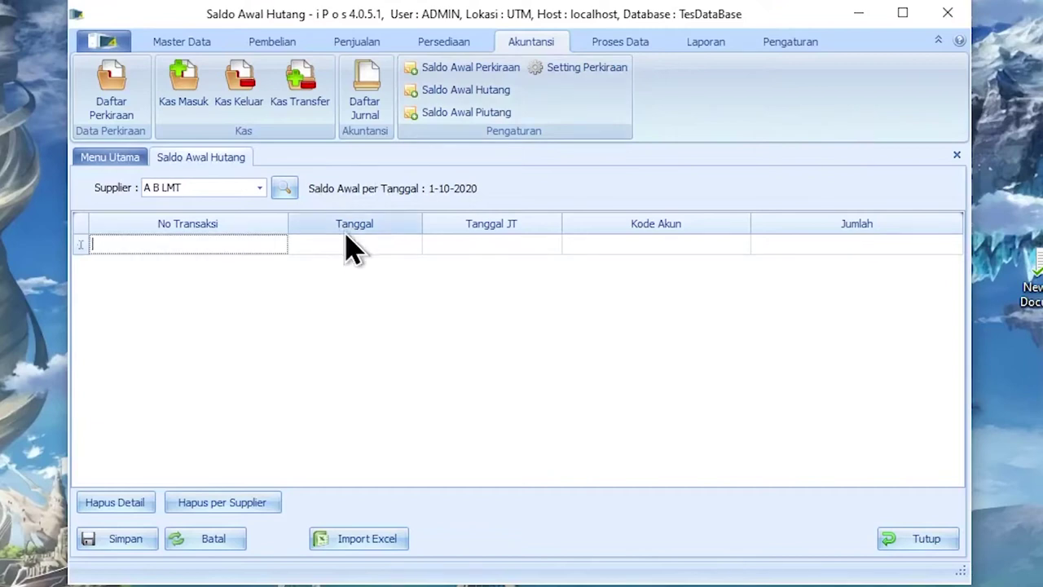
pyautogui.write('pji001')
pyautogui.click(356, 247)
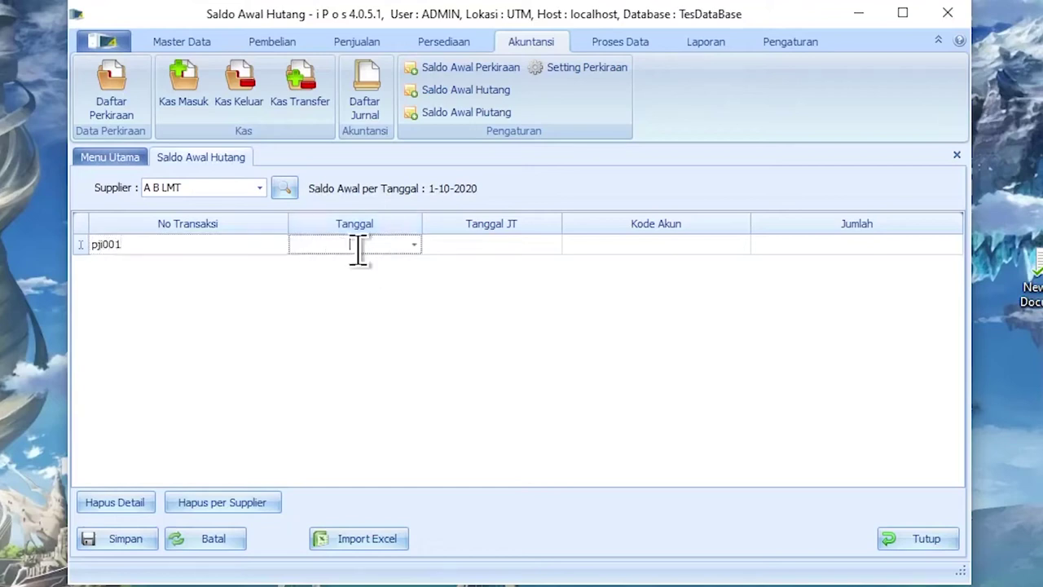
pyautogui.click(414, 245)
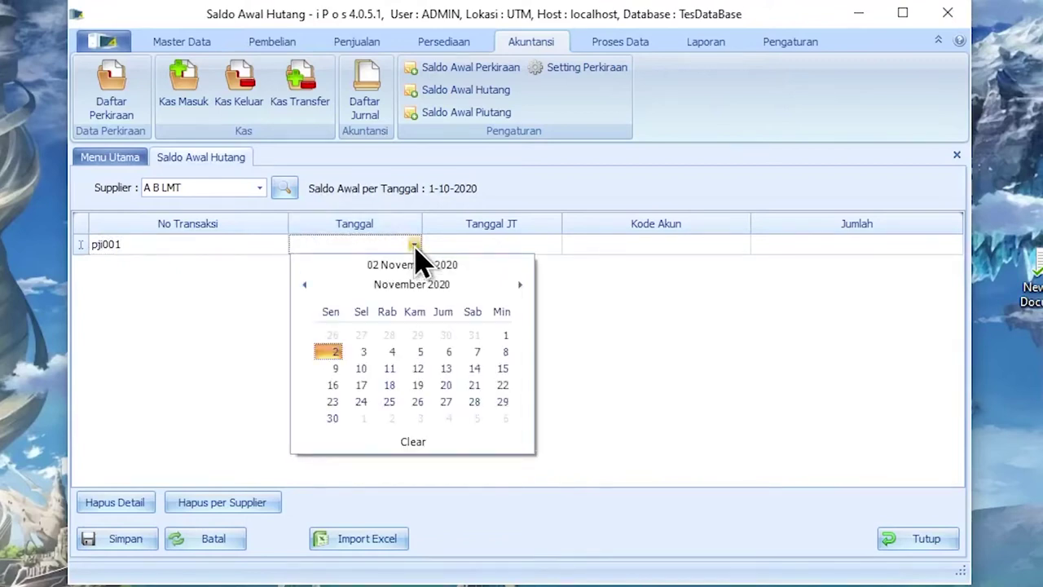
pyautogui.click(503, 335)
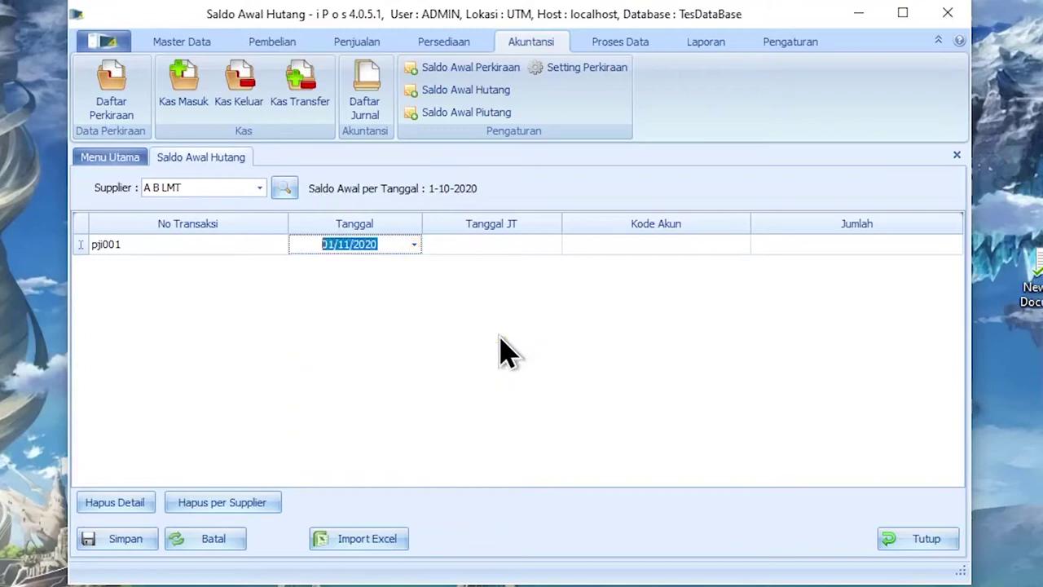
pyautogui.click(459, 247)
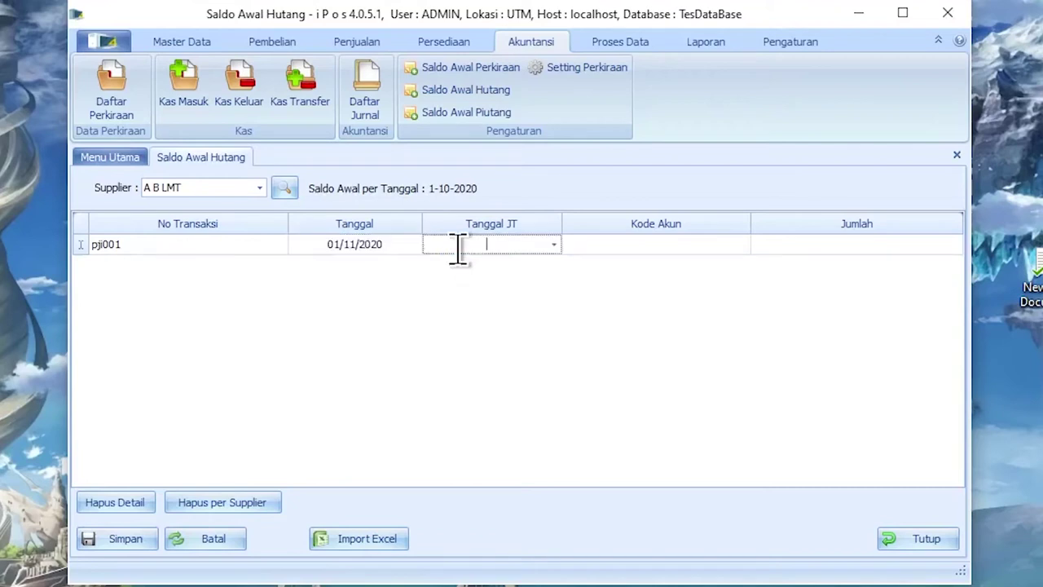
pyautogui.click(553, 246)
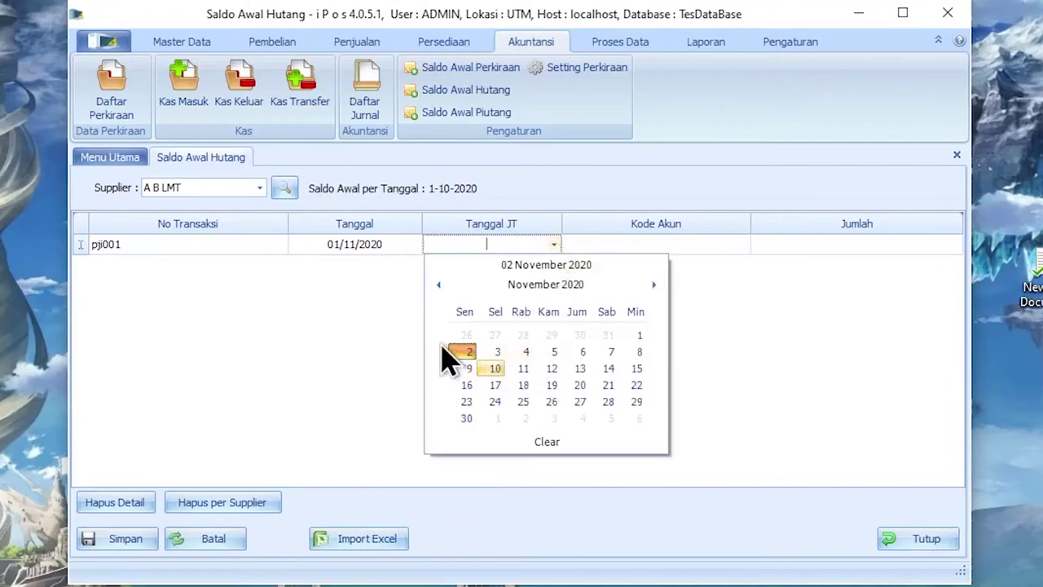
pyautogui.click(466, 418)
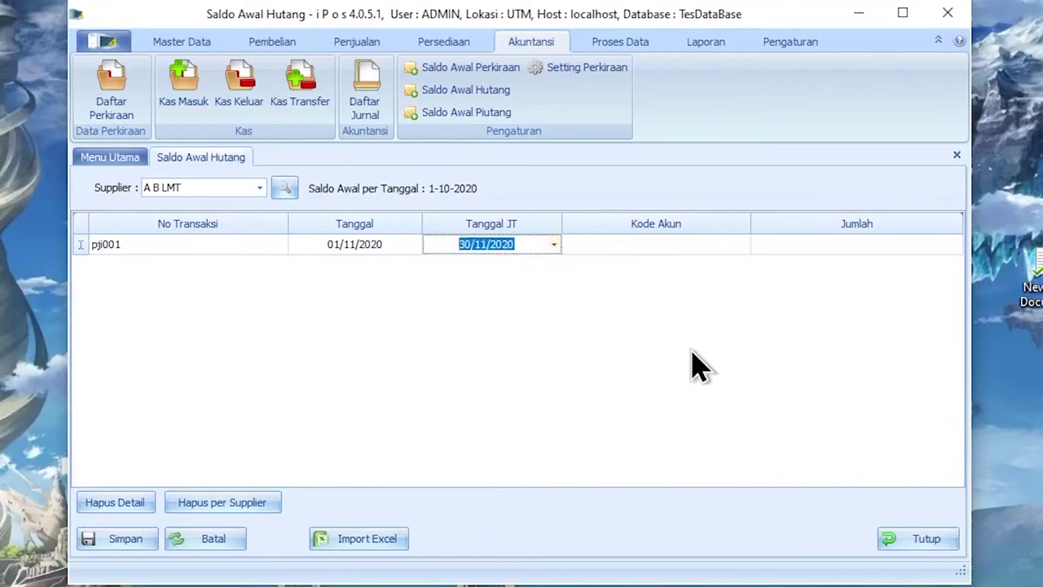
# Step: Assign account code 2-1101 to transaction pji001 and set its amount to 11.000.000
pyautogui.click(705, 289)
pyautogui.click(691, 245)
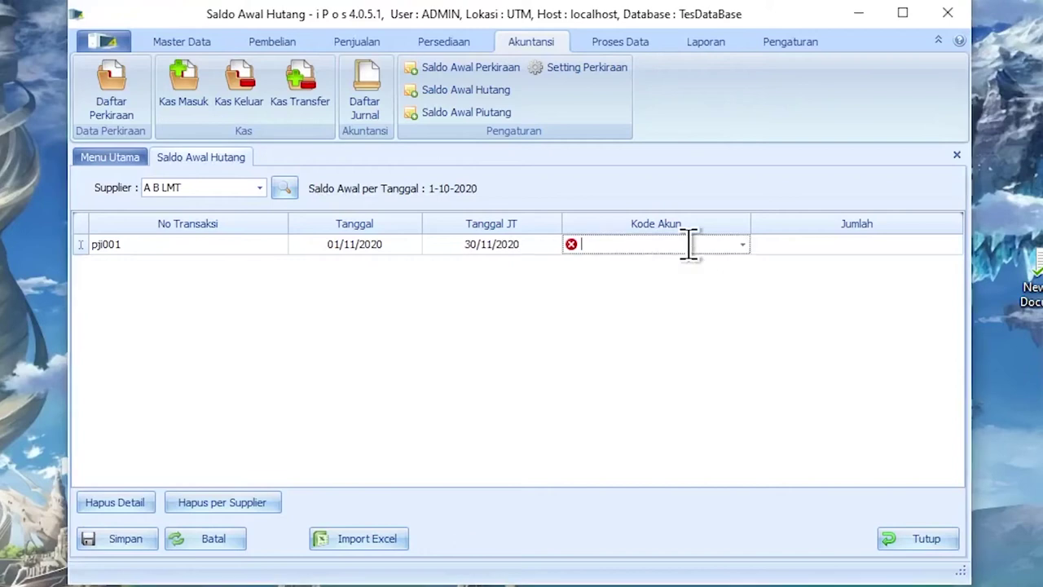
pyautogui.click(743, 245)
pyautogui.click(713, 298)
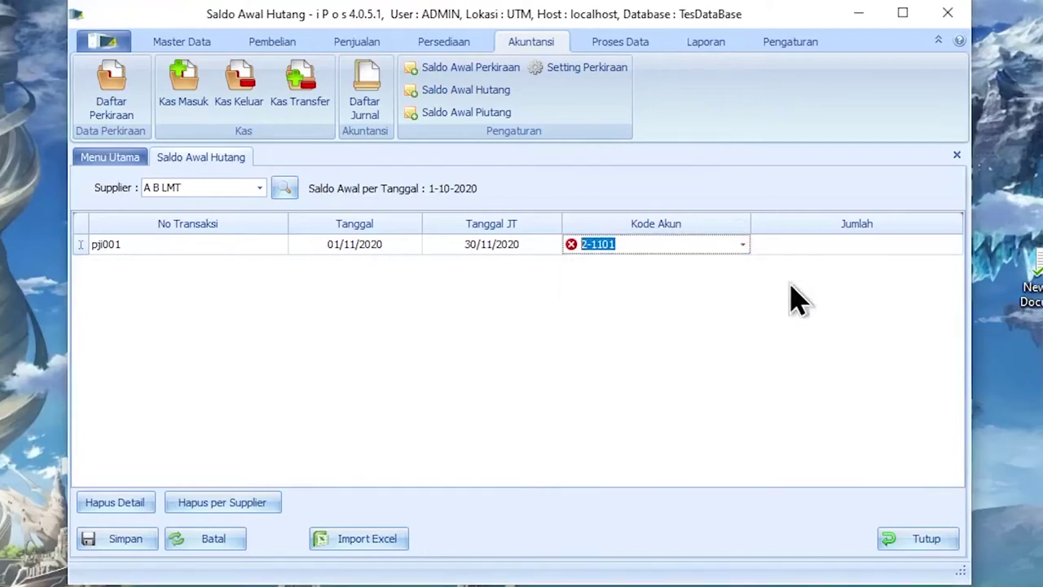
pyautogui.click(840, 244)
pyautogui.write('11.000.0')
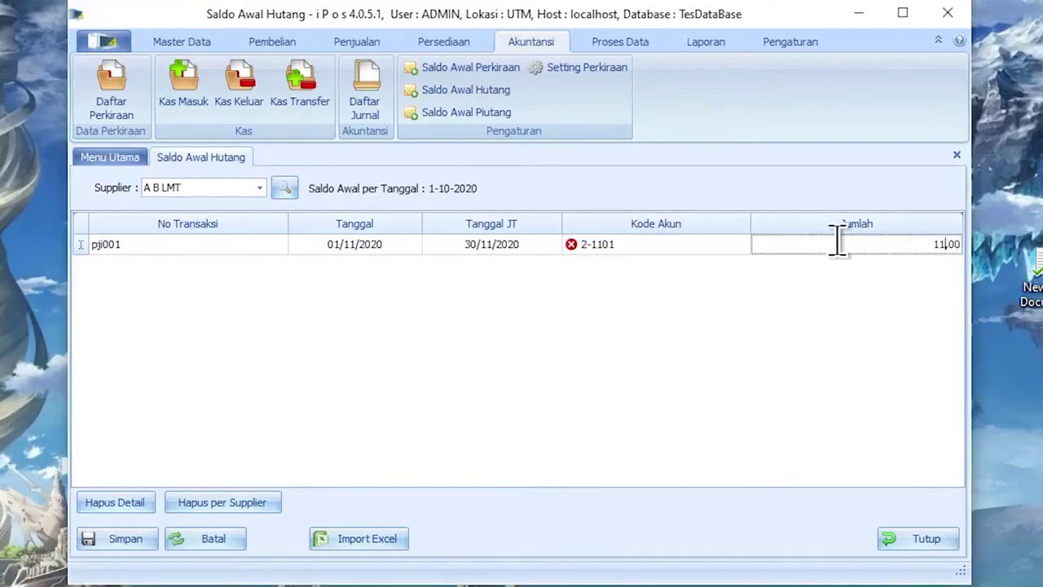
pyautogui.write('00')
pyautogui.click(825, 275)
# Step: Add a second payable transaction numbered pj002 and date it 02/10/2020
pyautogui.click(215, 265)
pyautogui.write('pj01')
pyautogui.press('BackSpace')
pyautogui.write('02')
pyautogui.press('Tab')
pyautogui.click(414, 265)
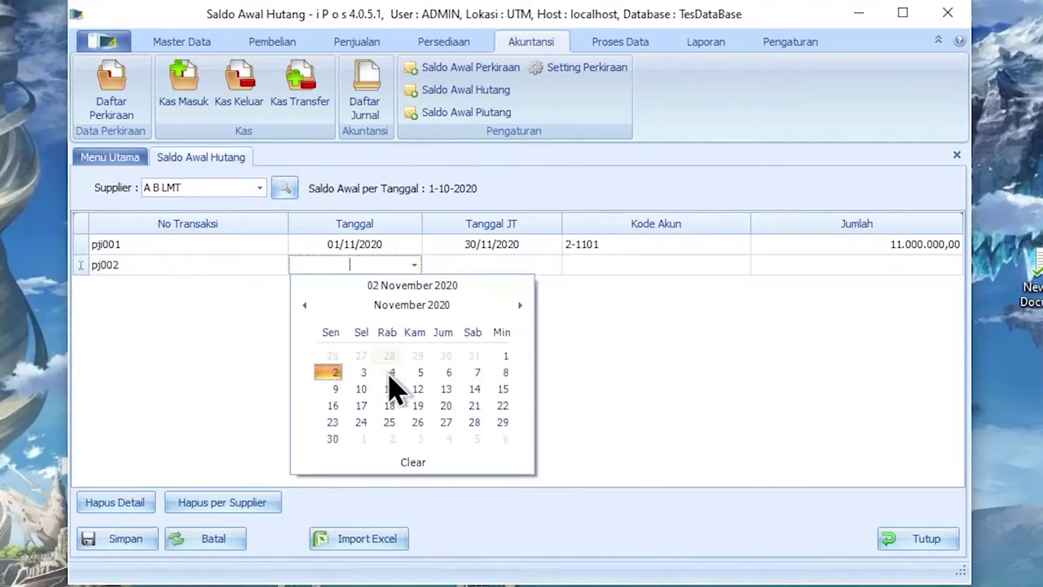
pyautogui.click(305, 305)
pyautogui.click(444, 356)
# Step: Set the due date of payable transaction pj002 to 16/12/2020
pyautogui.click(554, 266)
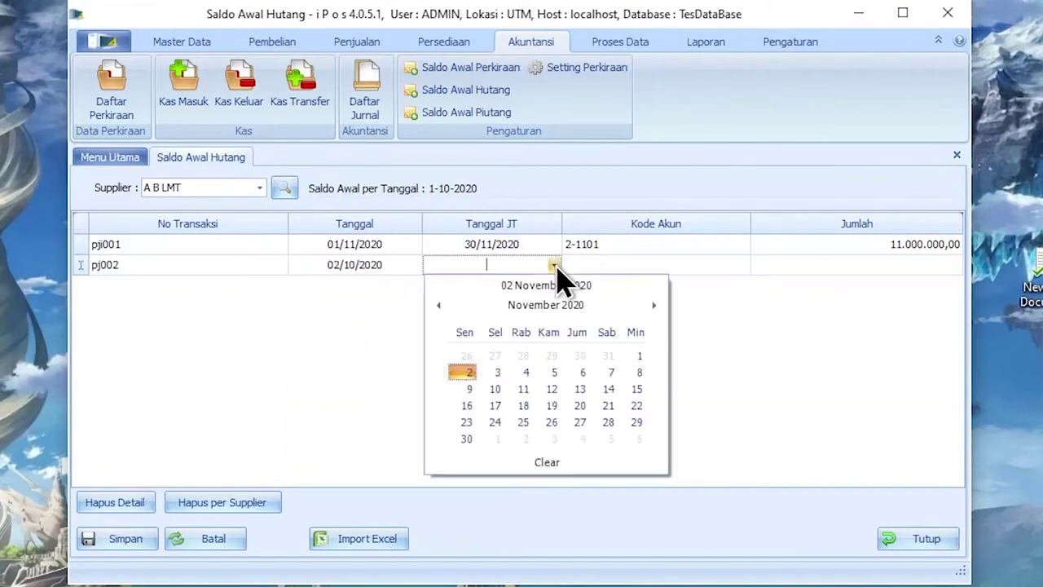
pyautogui.click(654, 305)
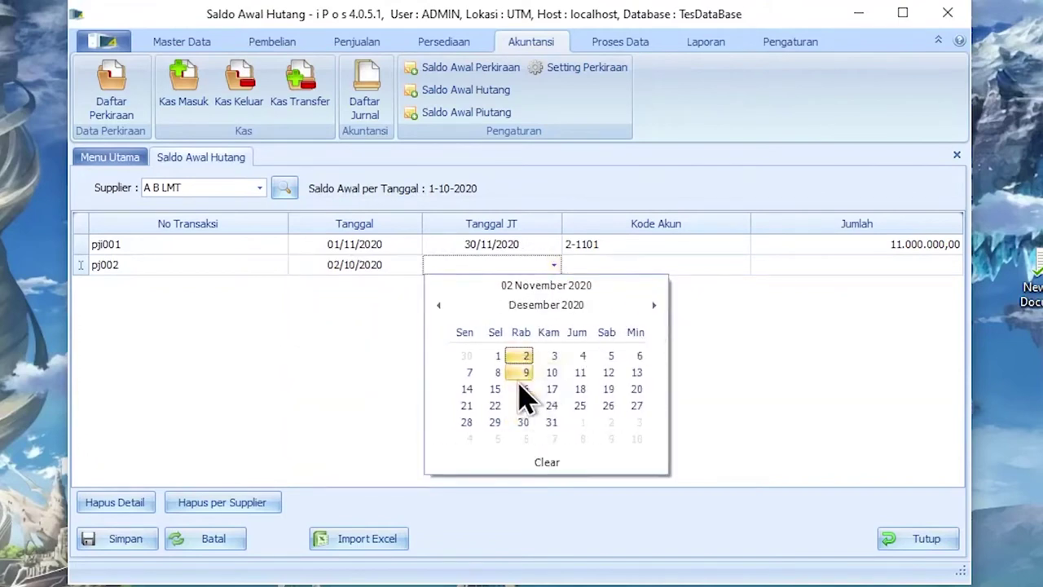
pyautogui.click(522, 390)
# Step: Assign account code 2-1101 to transaction pj002 and set its amount to 5.000.000
pyautogui.click(717, 265)
pyautogui.click(743, 266)
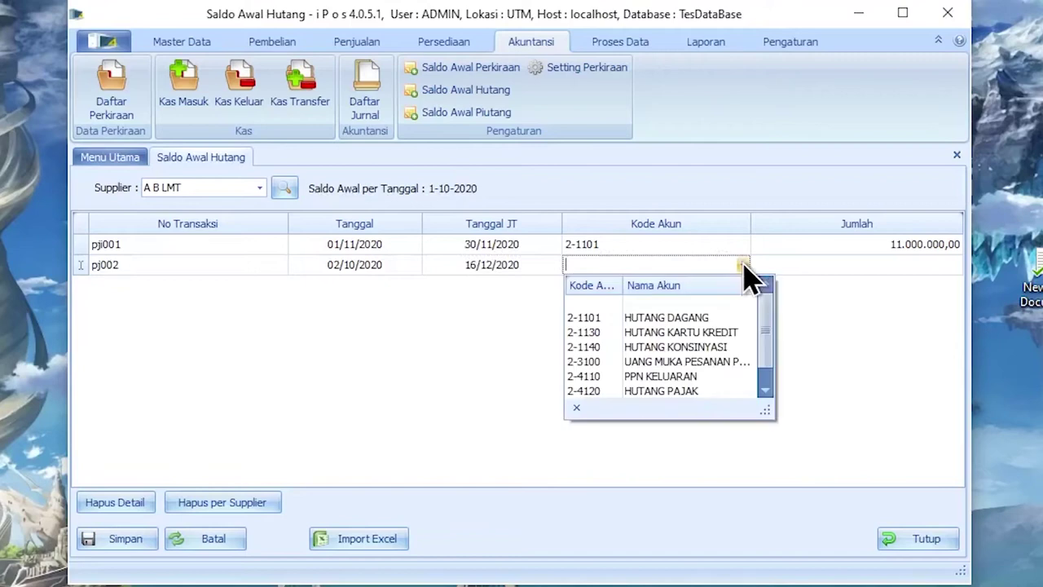
pyautogui.click(734, 318)
pyautogui.click(896, 265)
pyautogui.write('5.000.000,00')
pyautogui.press('Return')
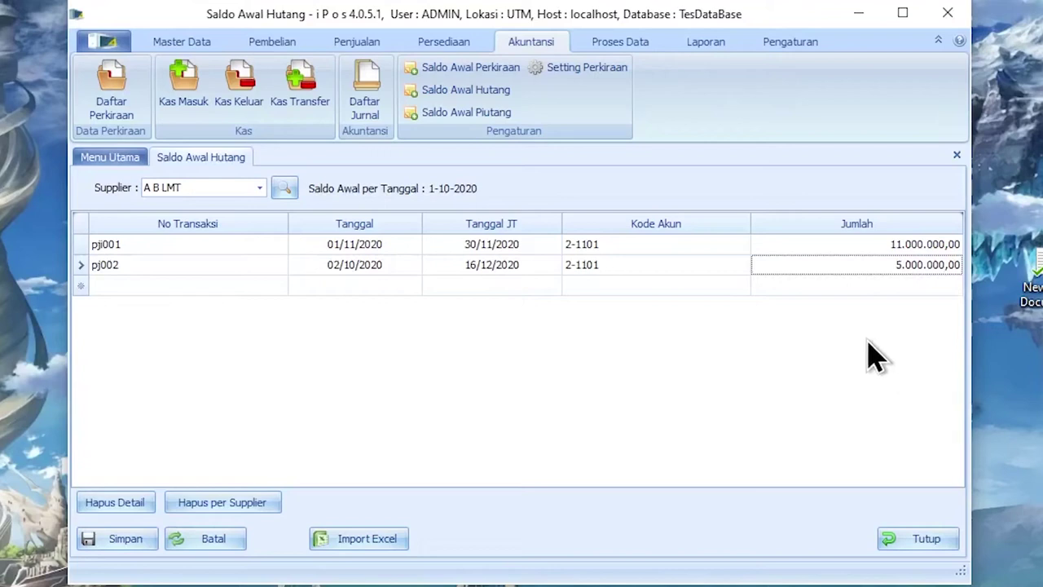
# Step: Save the supplier's opening payables and close the Saldo Awal Hutang form
pyautogui.click(117, 543)
pyautogui.click(575, 345)
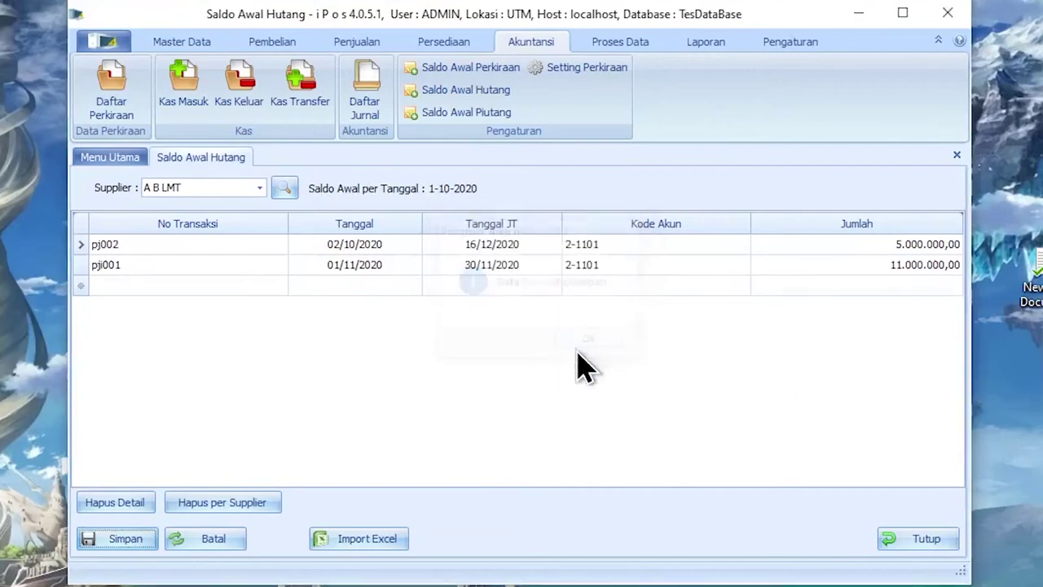
pyautogui.click(928, 541)
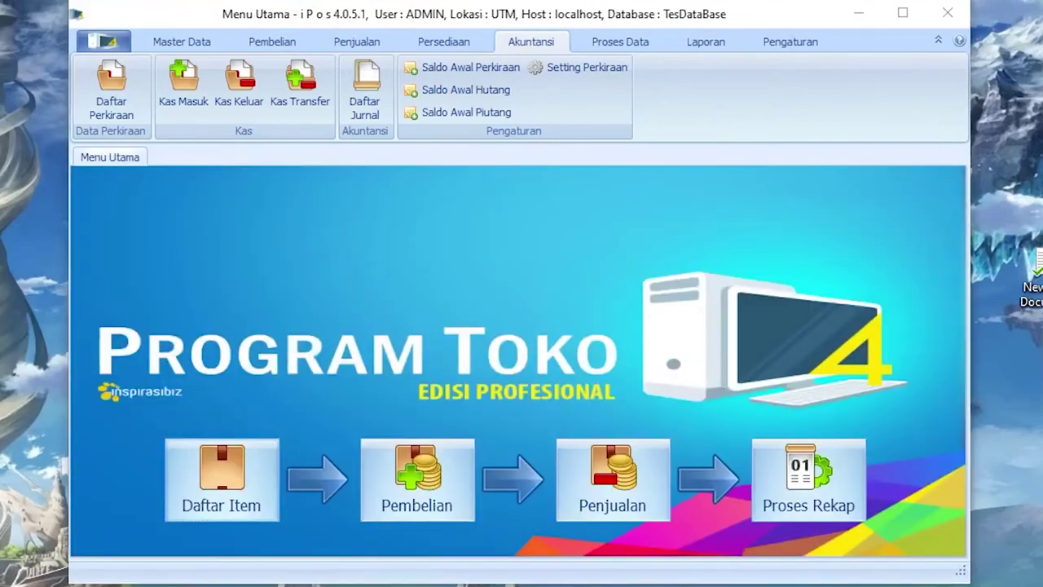
# Step: Open the opening receivables balance form (Saldo Awal Piutang) and choose customer UMUM
pyautogui.click(465, 113)
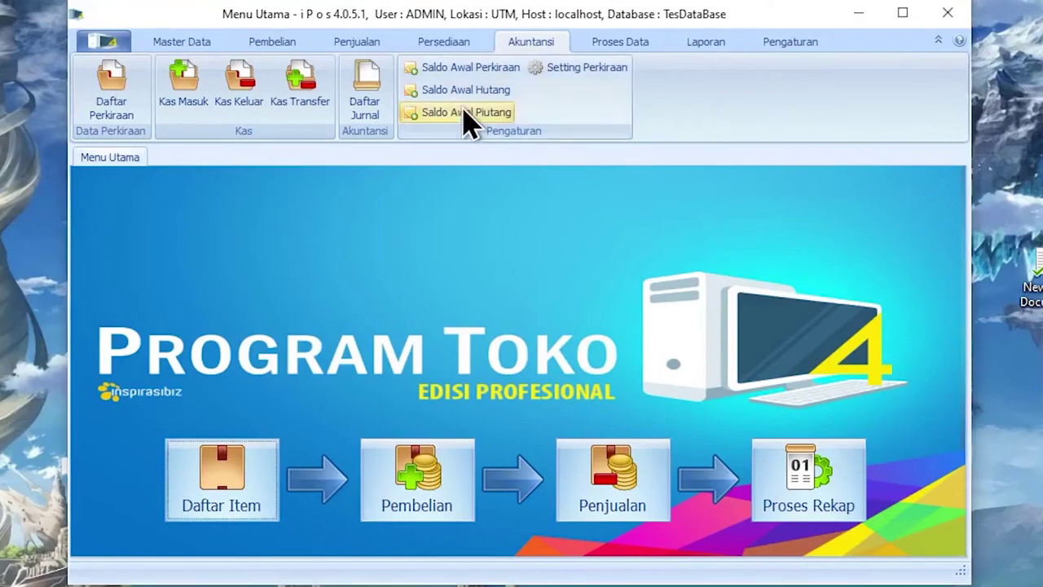
pyautogui.click(259, 189)
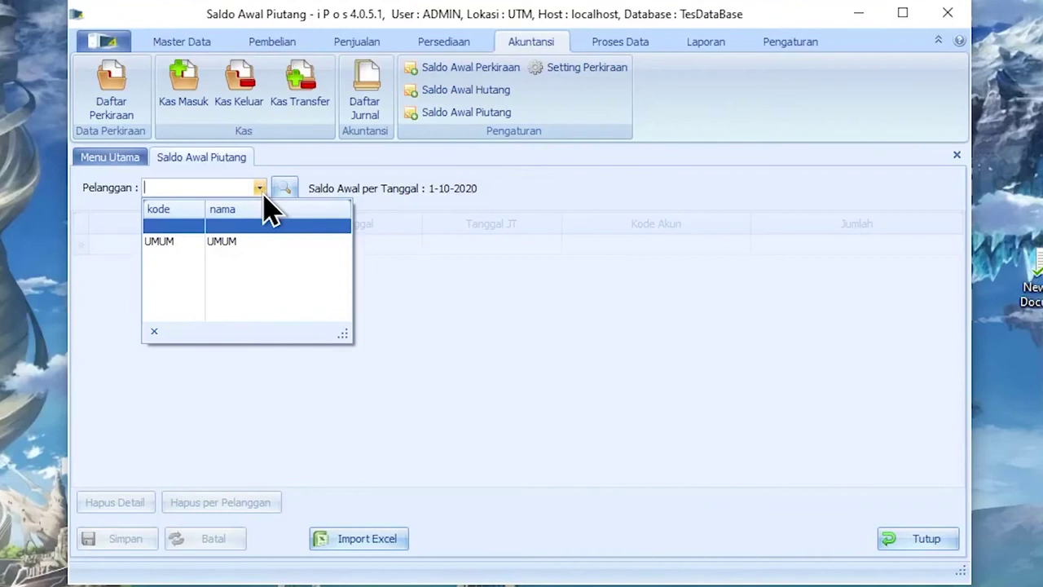
pyautogui.click(244, 234)
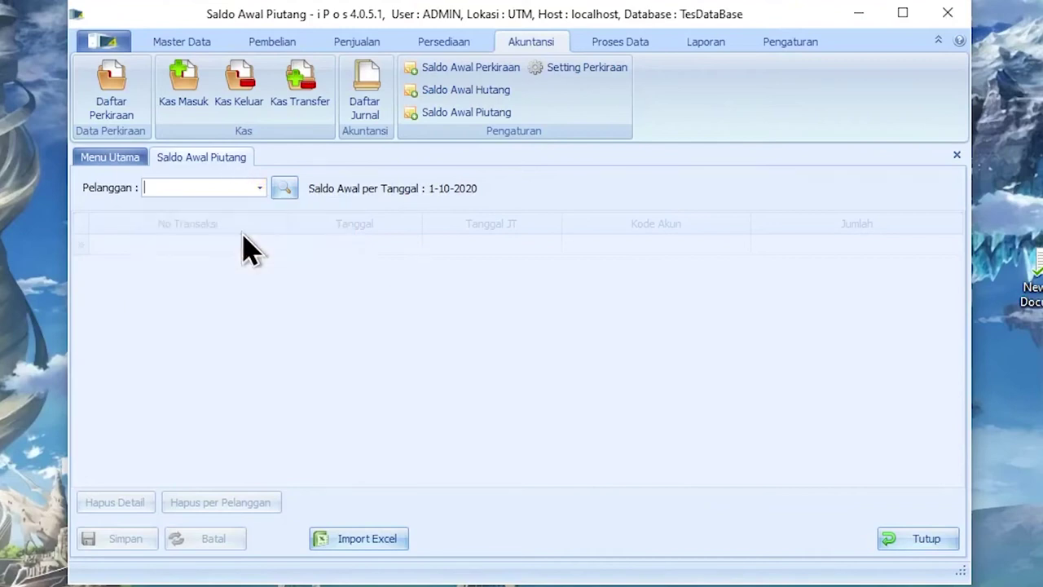
pyautogui.click(260, 188)
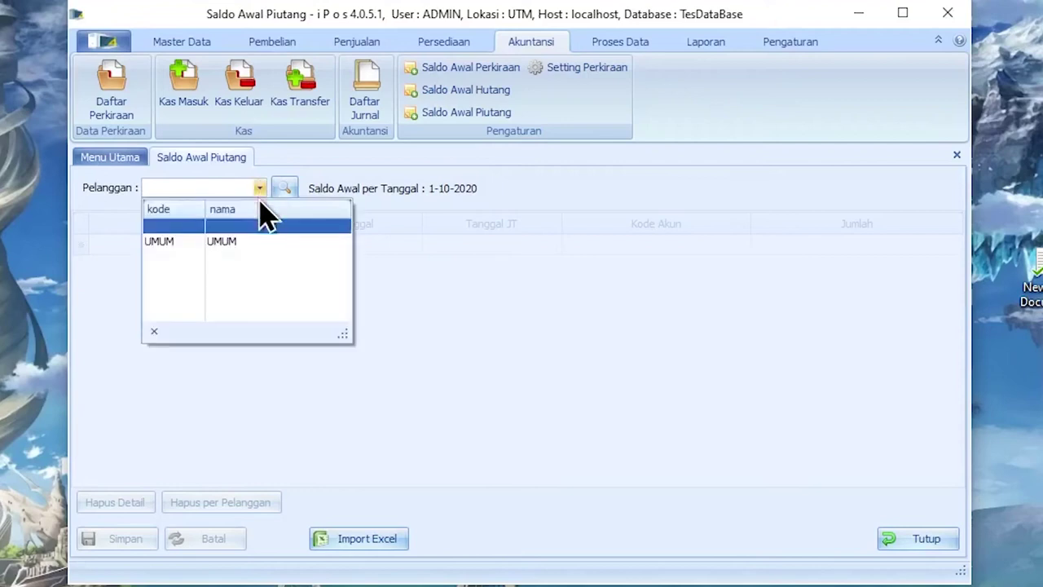
pyautogui.click(249, 241)
# Step: Enter receivable transaction kk 500 dated 02/11/2020 with due date 07/11/2020
pyautogui.click(210, 245)
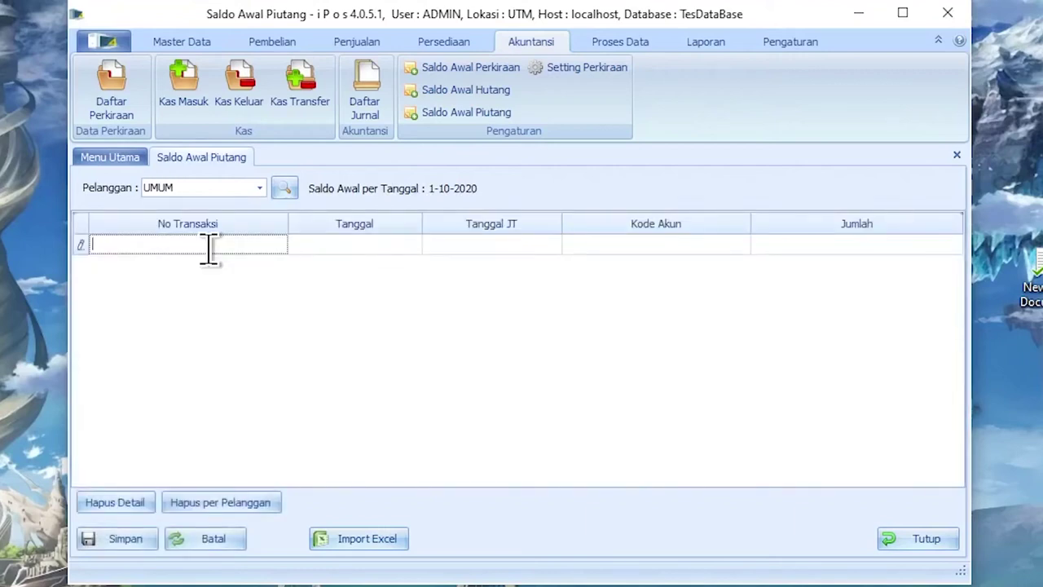
pyautogui.write('kk 500')
pyautogui.press('Tab')
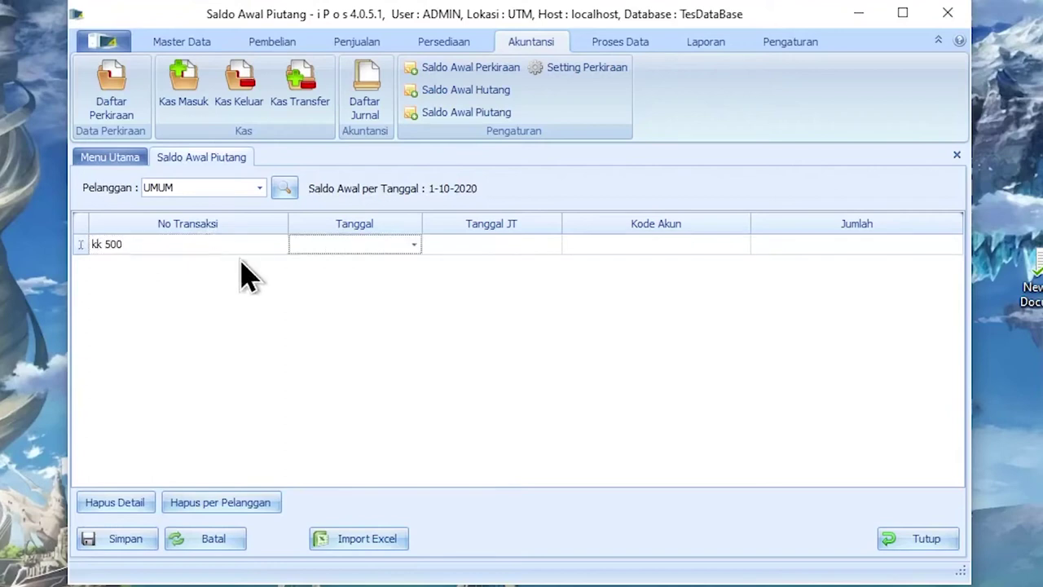
pyautogui.click(414, 244)
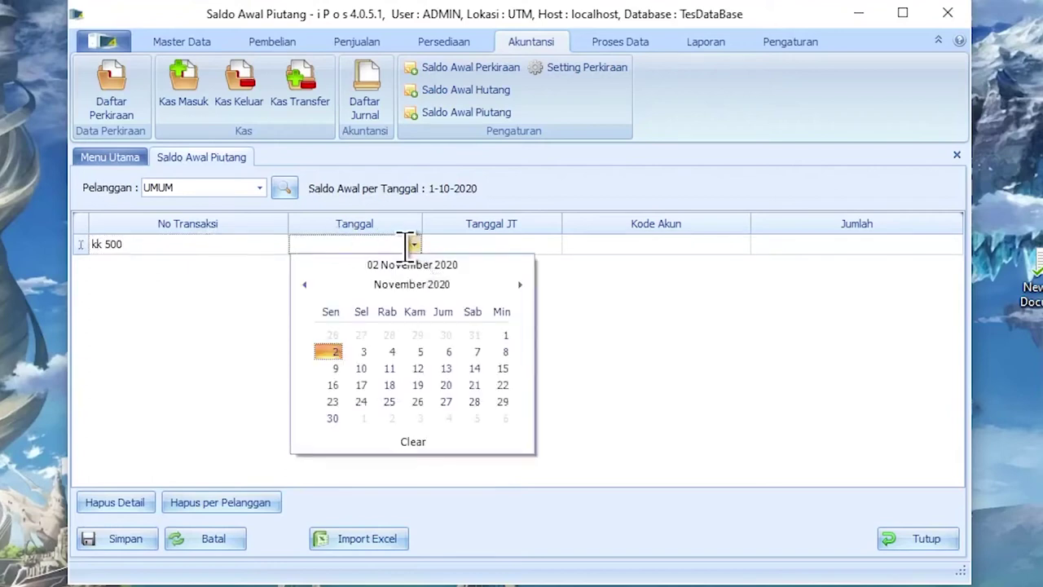
pyautogui.click(329, 352)
pyautogui.click(524, 244)
pyautogui.click(554, 244)
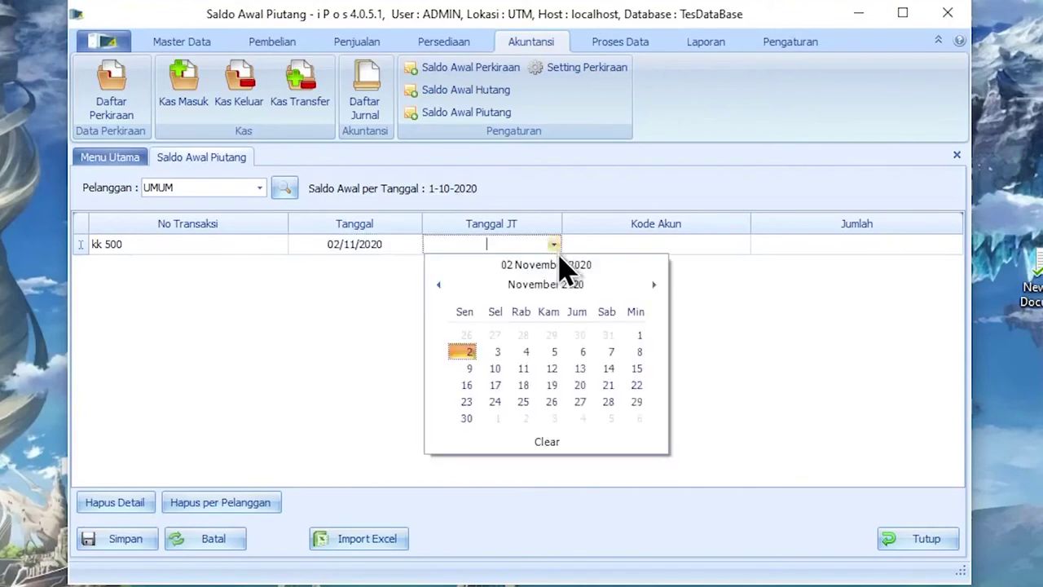
pyautogui.click(613, 352)
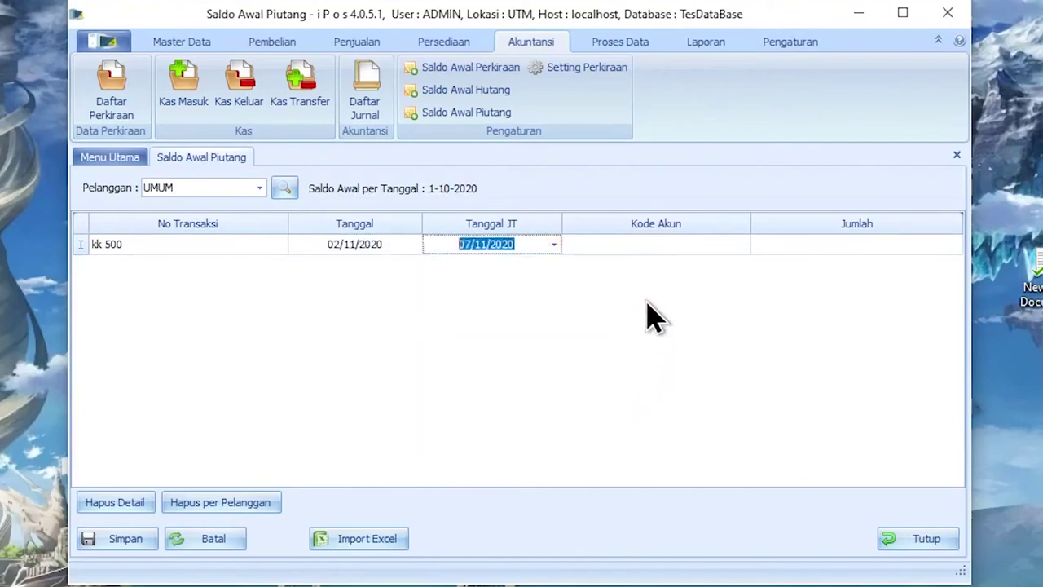
# Step: Assign account code 1-1210 (PIUTANG) to transaction kk 500 and set its amount to 1.050.000
pyautogui.click(655, 245)
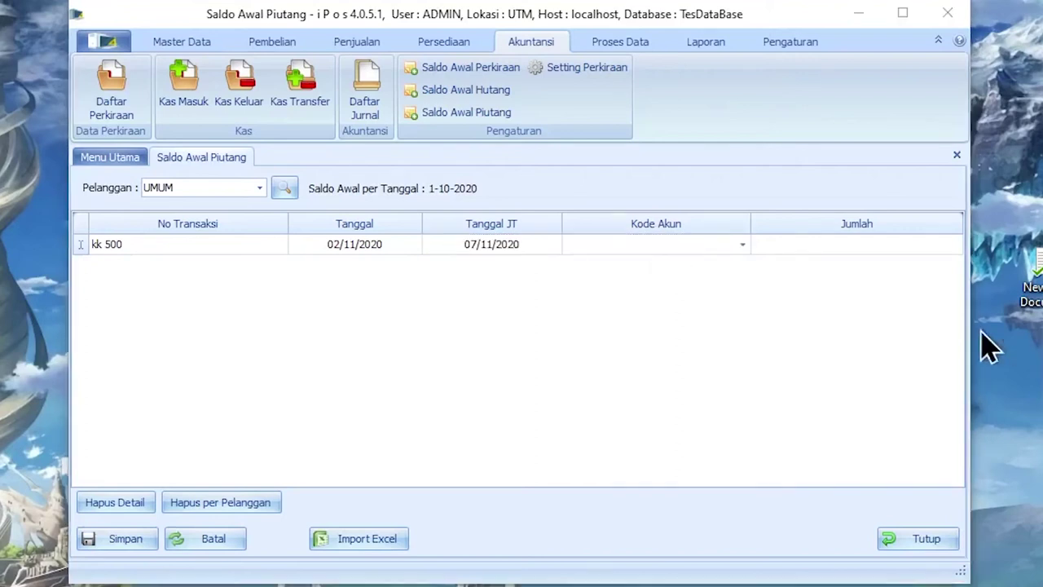
pyautogui.click(738, 248)
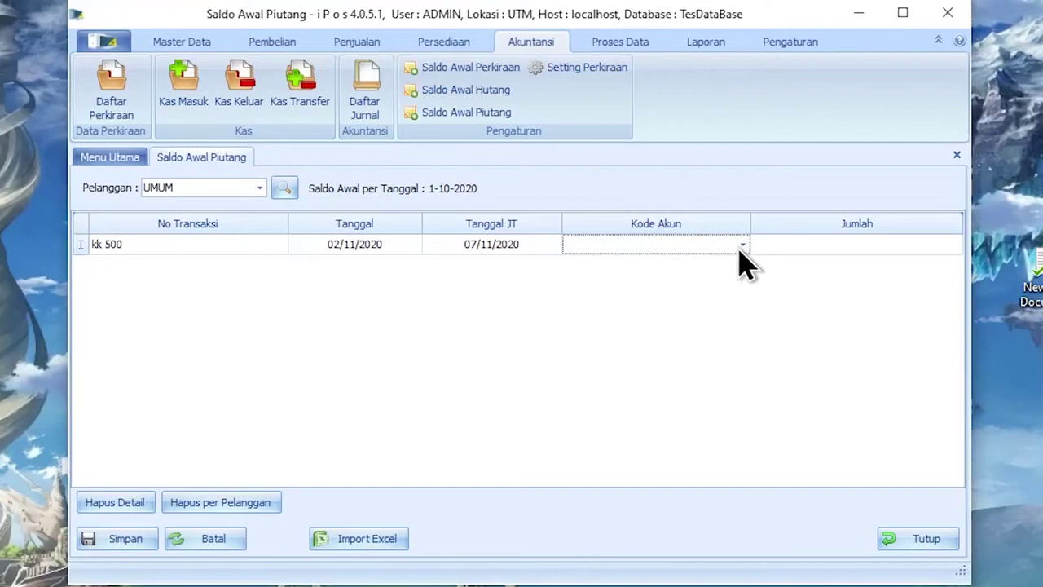
pyautogui.click(743, 245)
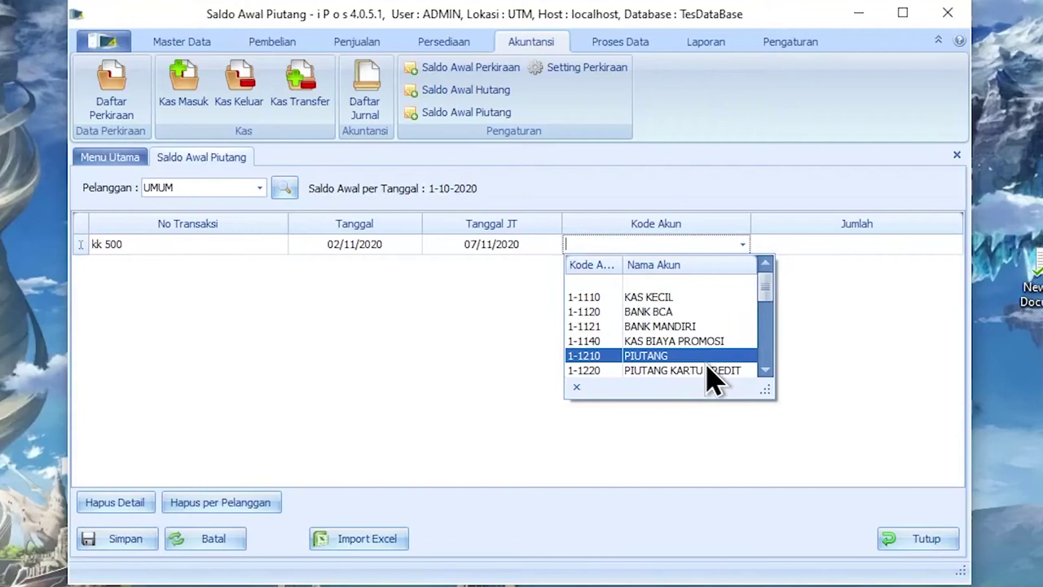
pyautogui.press('Return')
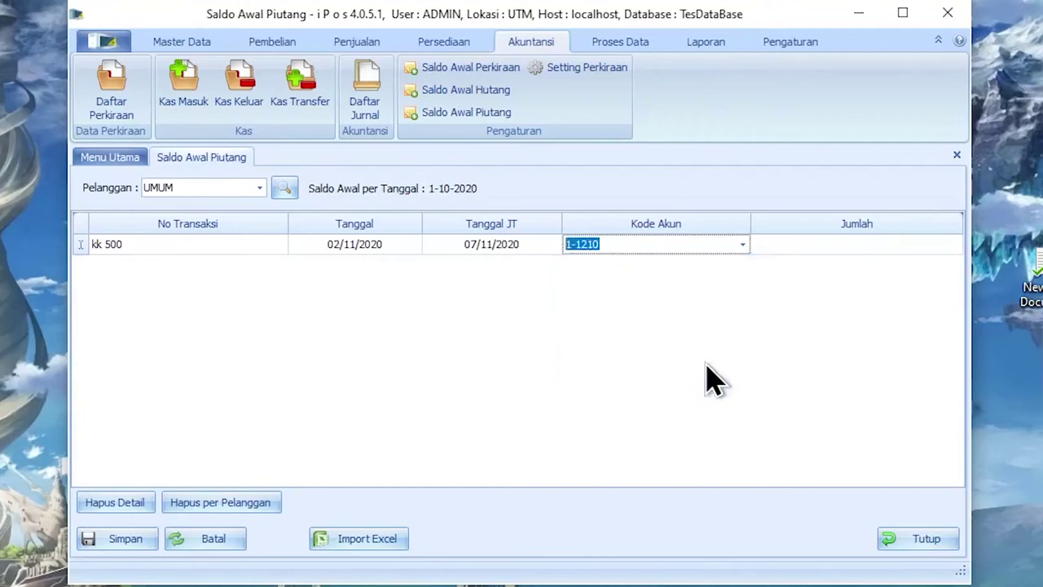
pyautogui.click(839, 251)
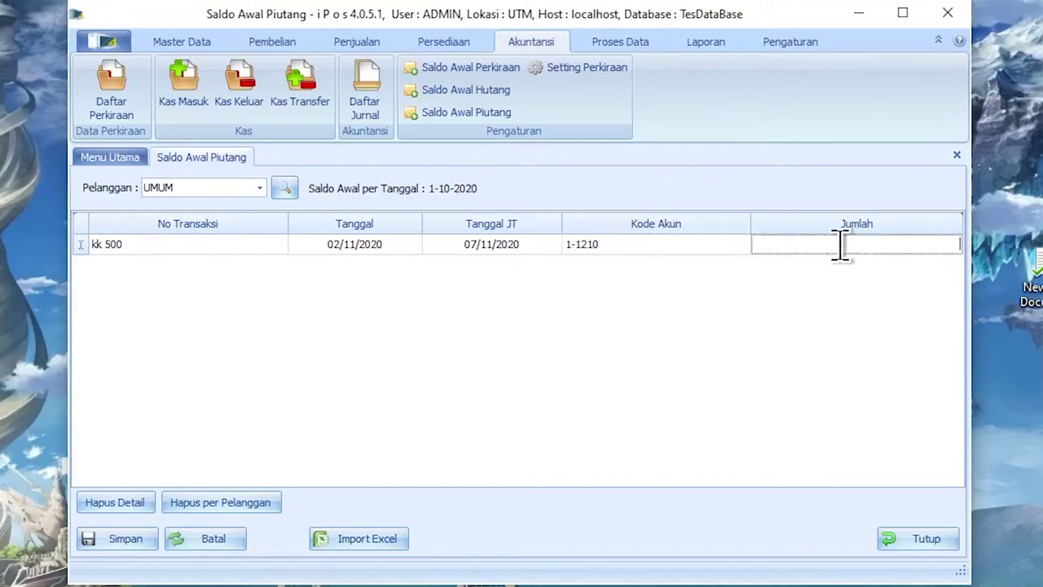
pyautogui.write('100050000')
pyautogui.click(168, 263)
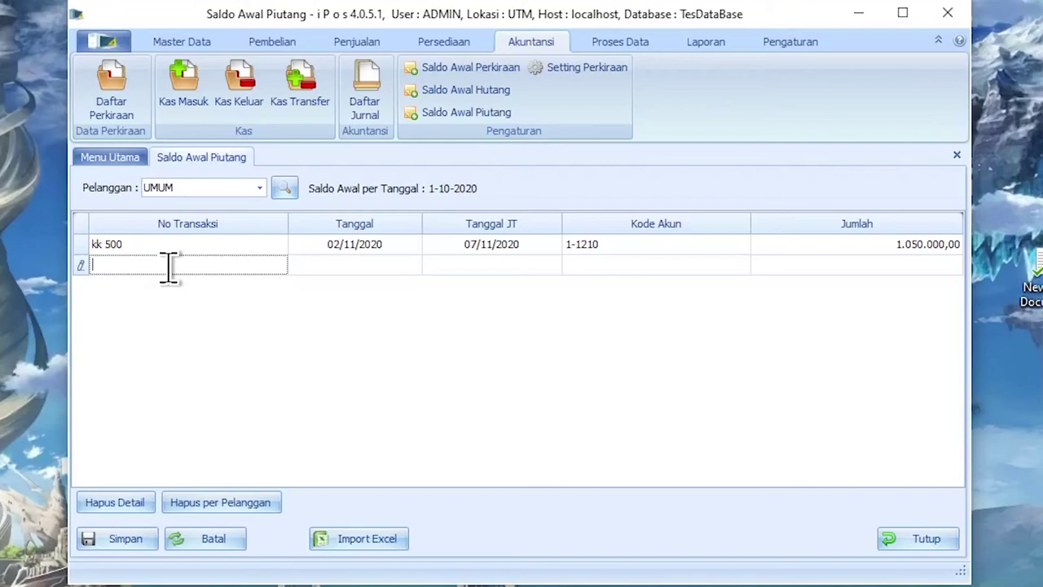
# Step: Save the opening receivables for customer UMUM and close the Saldo Awal Piutang form
pyautogui.click(131, 543)
pyautogui.click(595, 341)
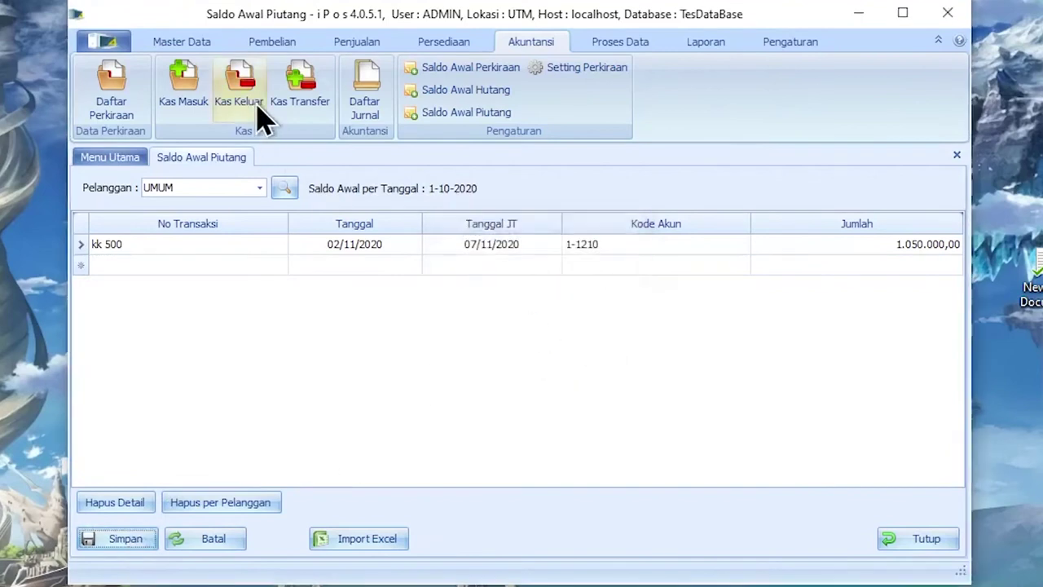
pyautogui.click(259, 189)
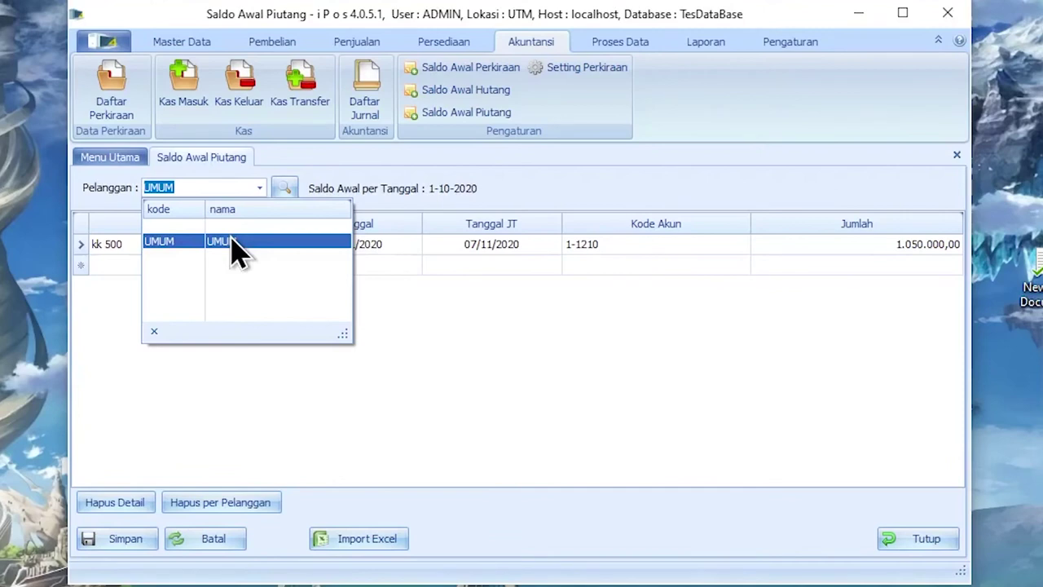
pyautogui.click(918, 539)
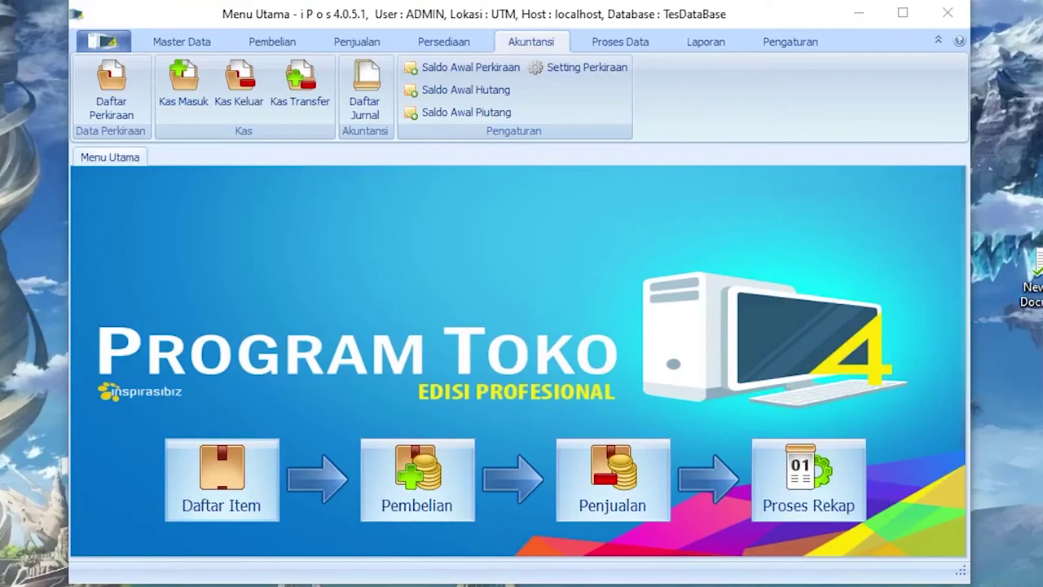
# Step: Open the opening account balances form (Saldo Awal Perkiraan) and run Cek Saldo Awal to load the linked stock, payables and receivables balances
pyautogui.click(487, 81)
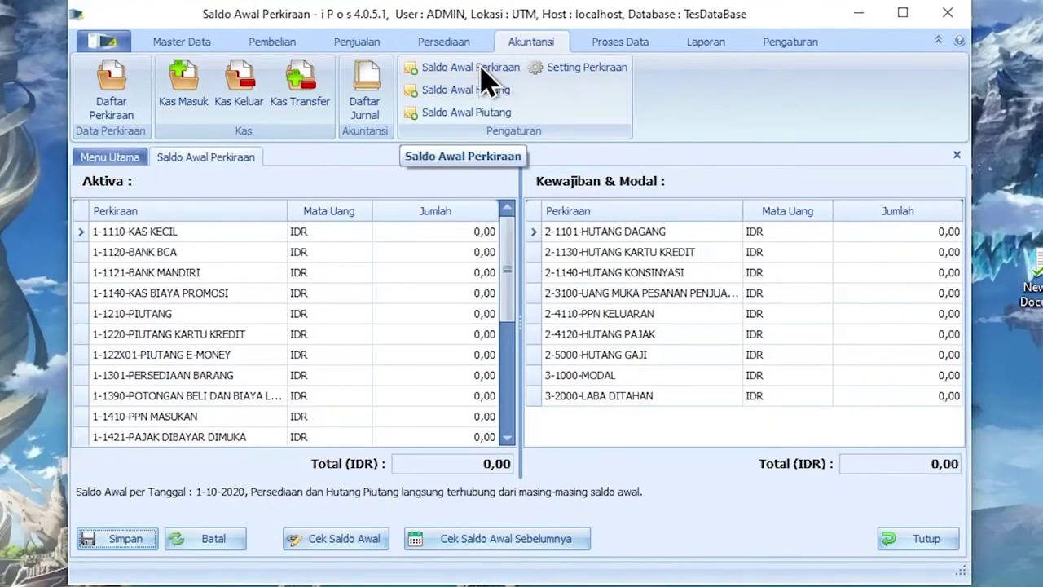
pyautogui.click(580, 68)
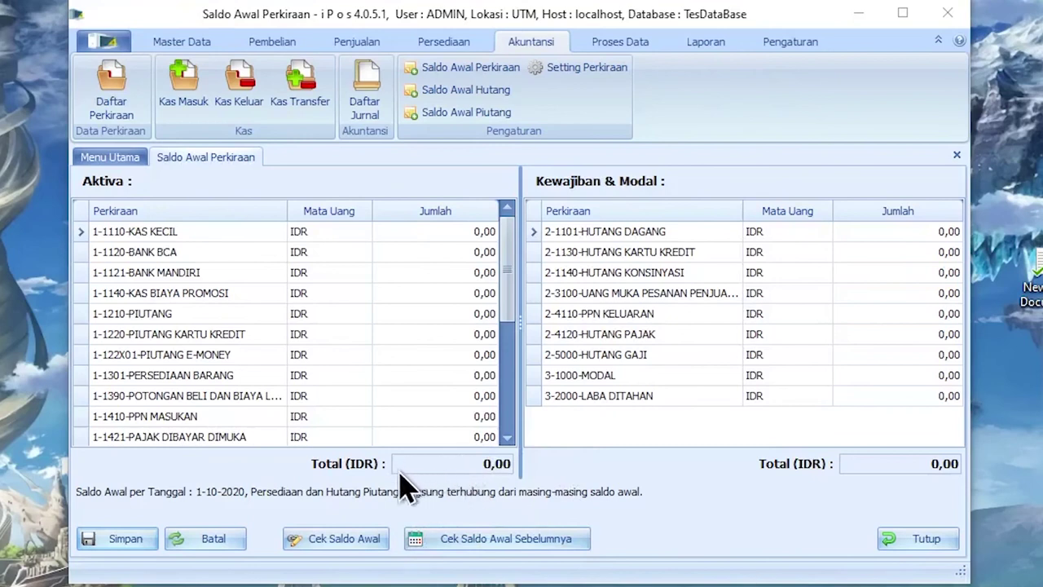
pyautogui.click(355, 544)
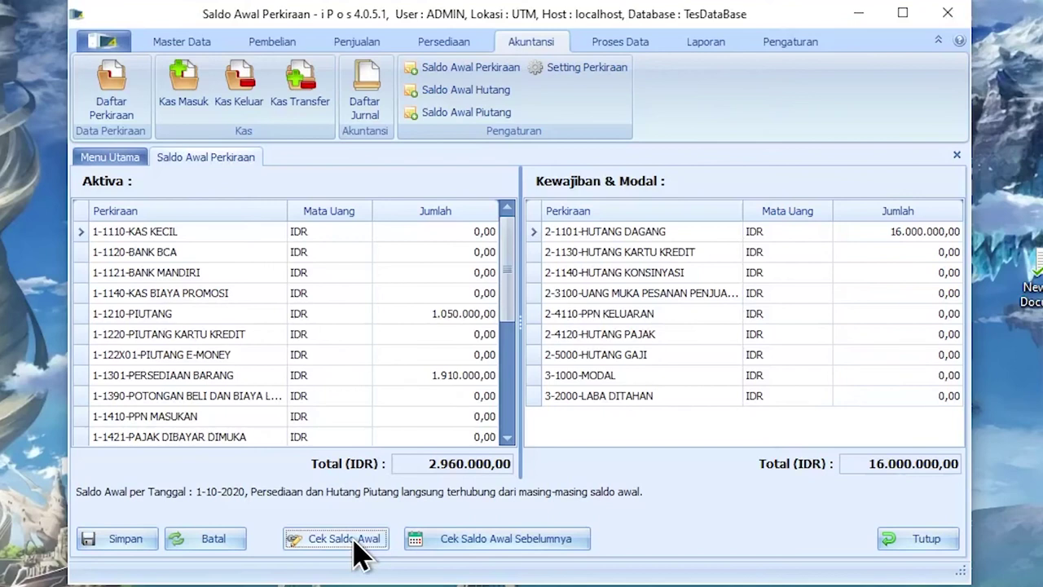
# Step: Set the opening balance of asset account 1-1110-KAS KECIL to 13.040.000
pyautogui.click(478, 231)
pyautogui.write('12')
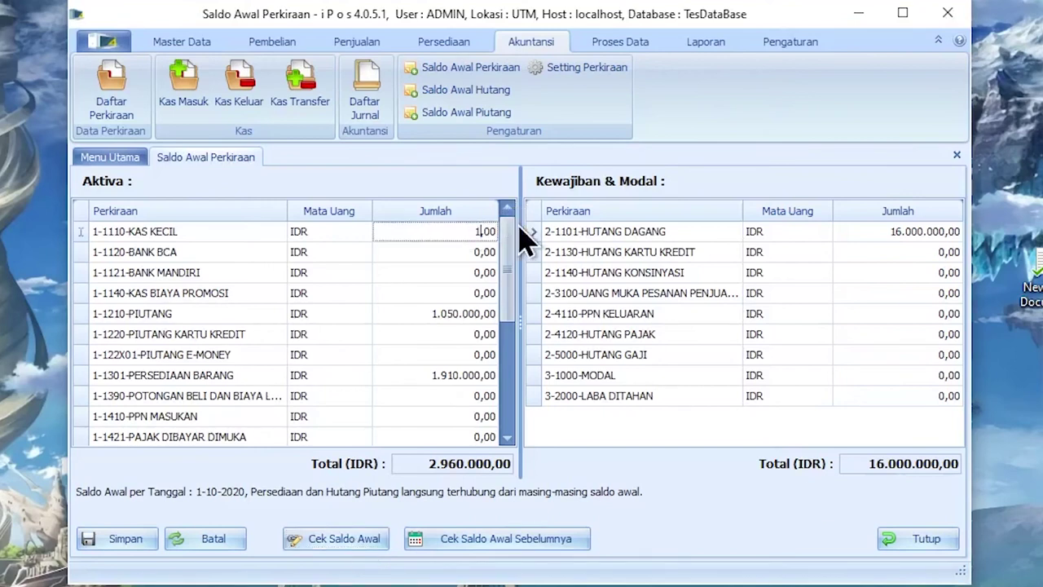
pyautogui.press('BackSpace')
pyautogui.write('3.040.000')
pyautogui.press('Return')
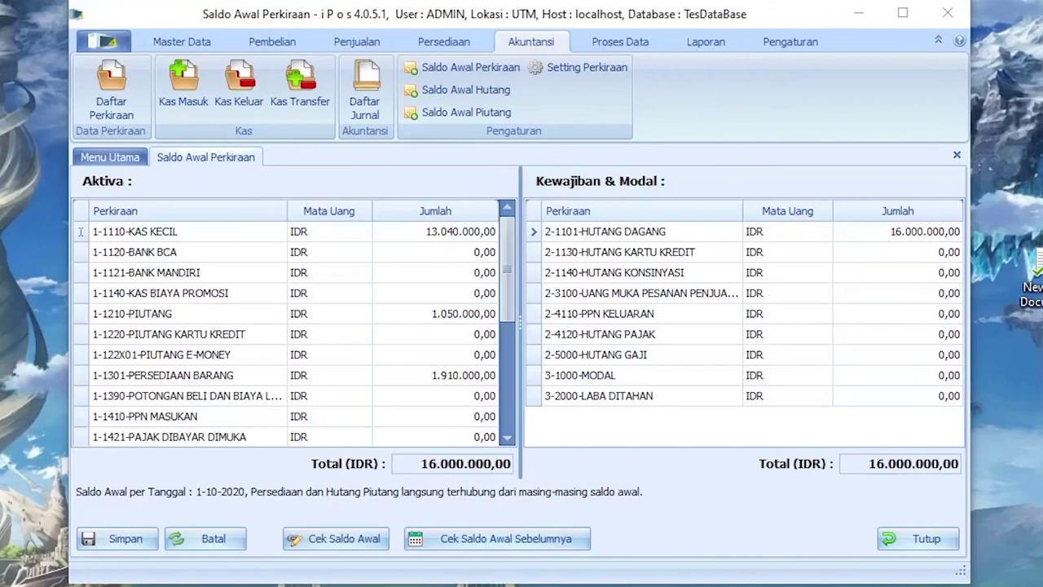
# Step: Save the opening account balances and close the Saldo Awal Perkiraan form
pyautogui.click(116, 545)
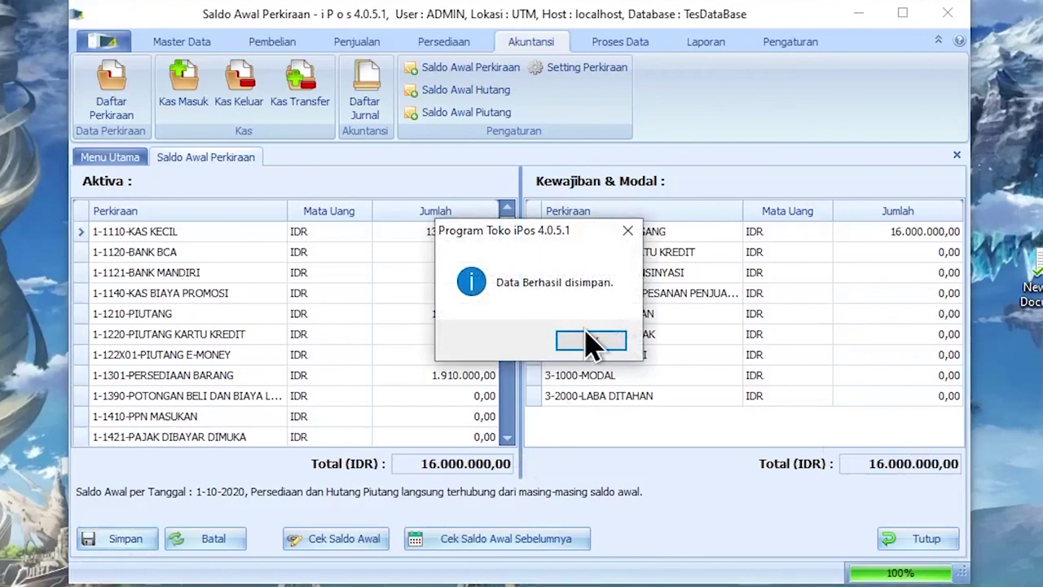
pyautogui.click(588, 342)
pyautogui.click(906, 545)
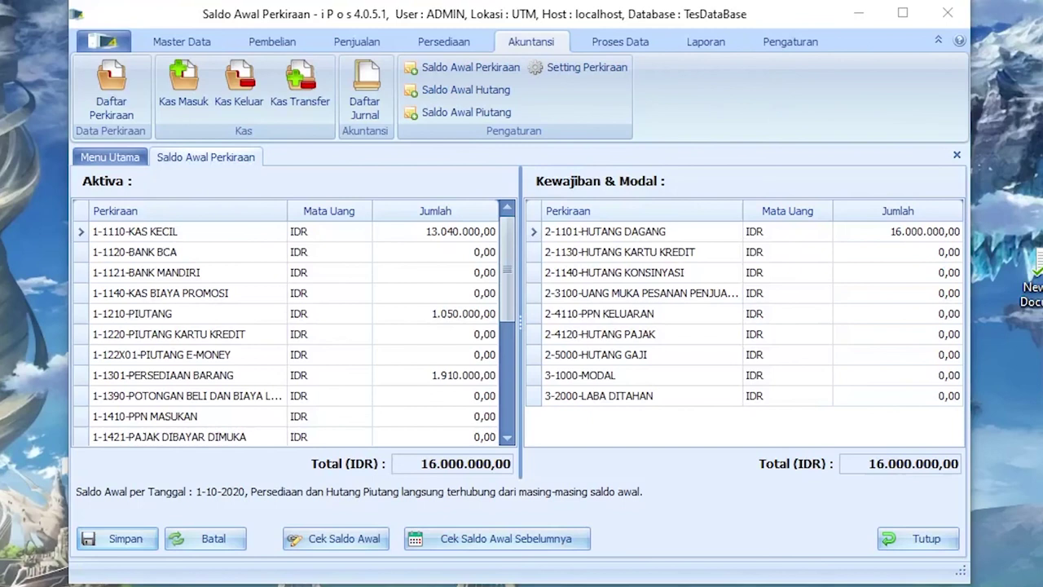
pyautogui.click(945, 540)
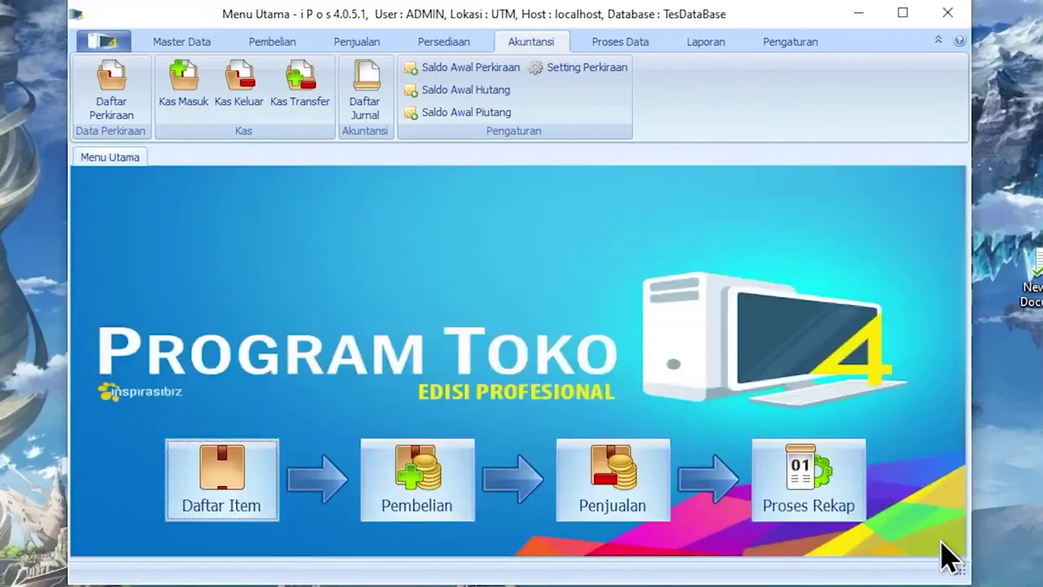